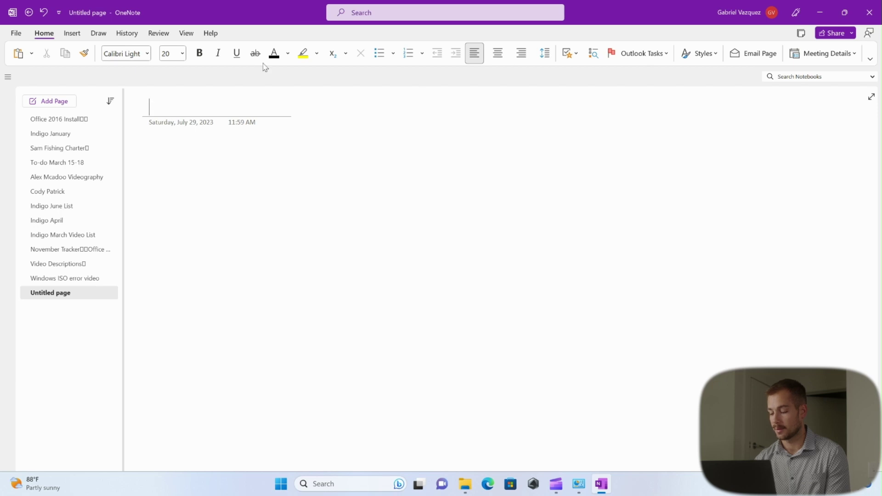
# - Examine the Insert, Draw, History, Review, View and Help commands and the notebook information page
pyautogui.rightClick(67, 34)
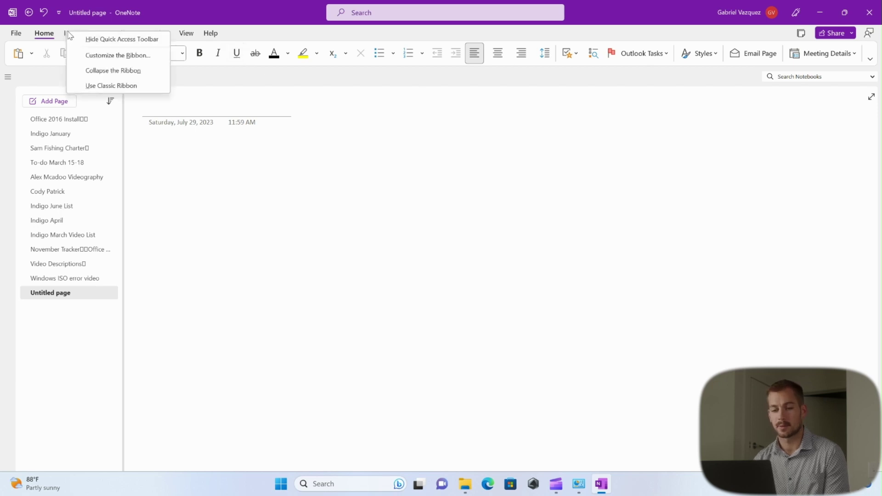
pyautogui.rightClick(62, 33)
pyautogui.click(73, 33)
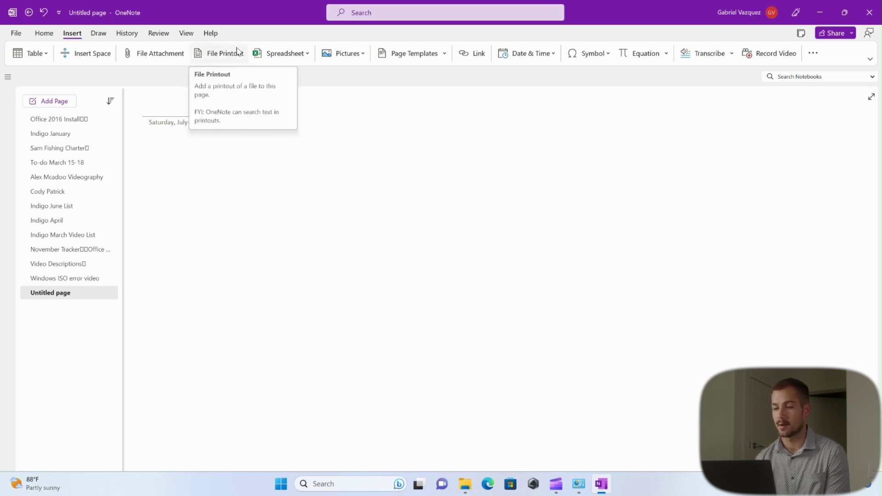
pyautogui.click(98, 33)
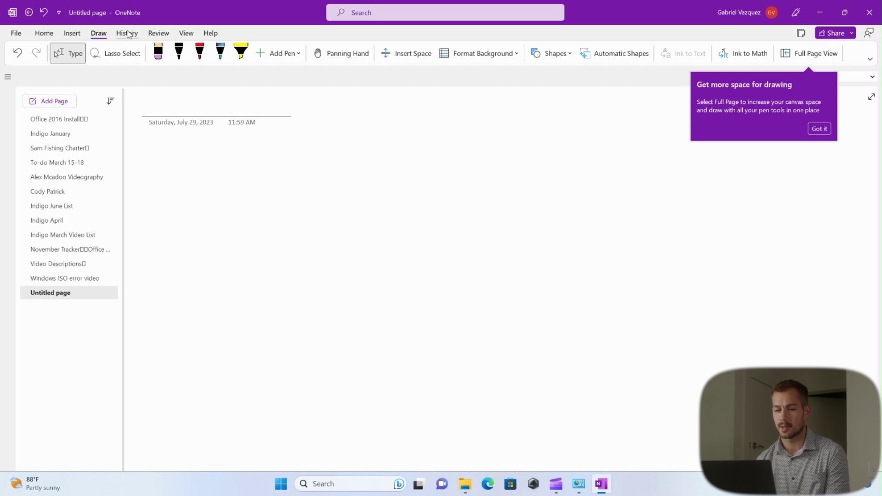
pyautogui.click(129, 33)
pyautogui.rightClick(157, 33)
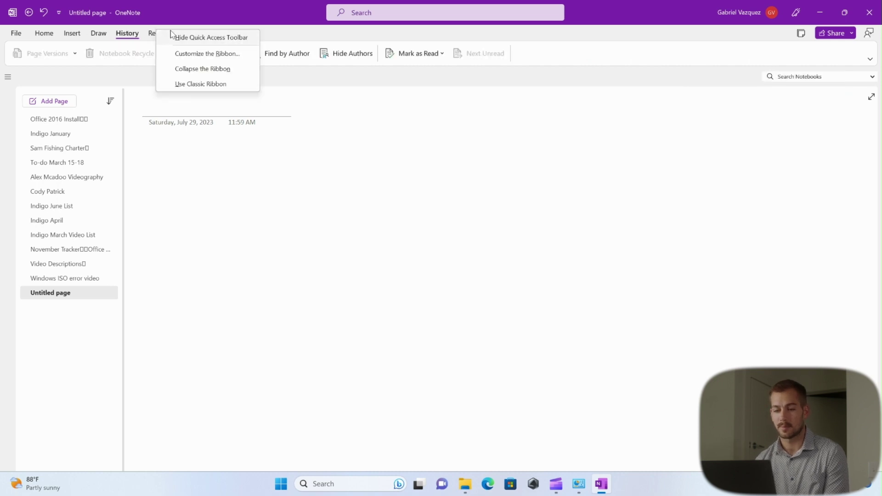
pyautogui.click(153, 33)
pyautogui.click(186, 34)
pyautogui.click(209, 33)
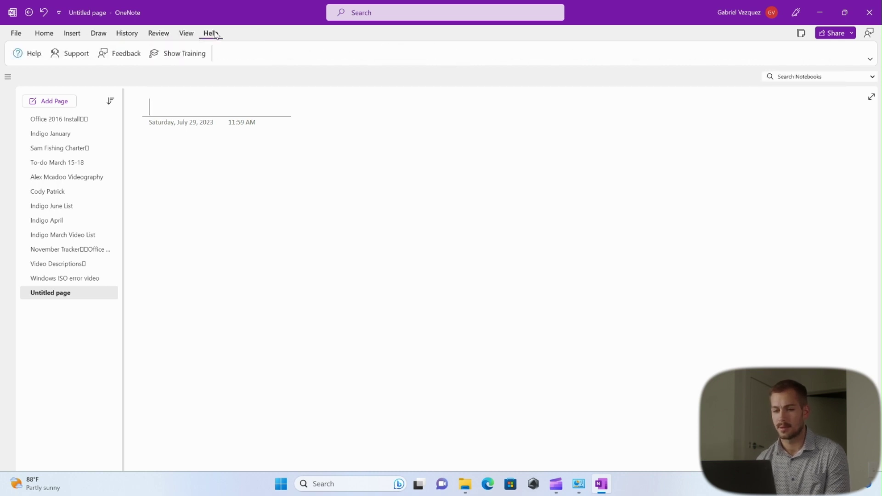
pyautogui.click(16, 33)
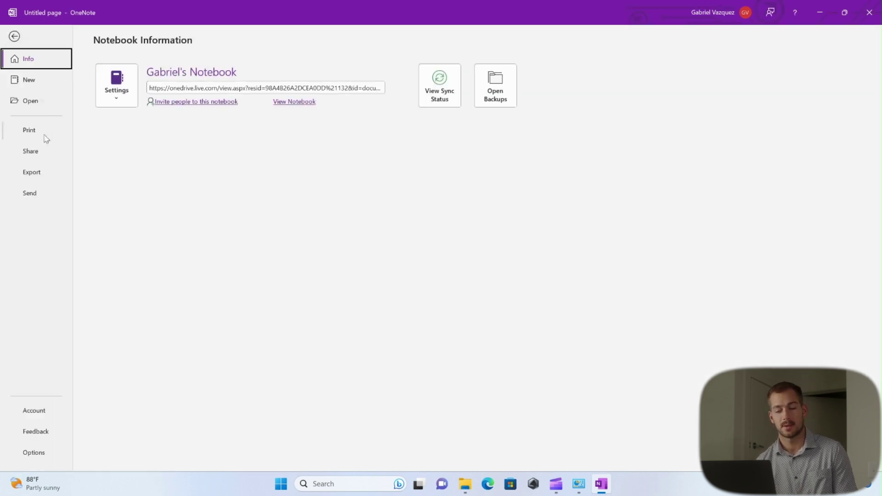
pyautogui.click(14, 36)
pyautogui.click(43, 34)
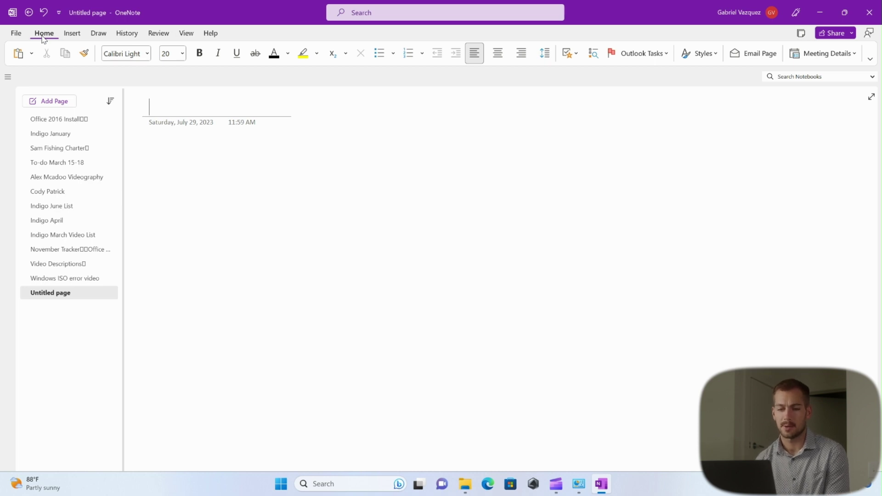
# - Show the list of notebooks and collapse the existing notebook's sections
pyautogui.click(8, 77)
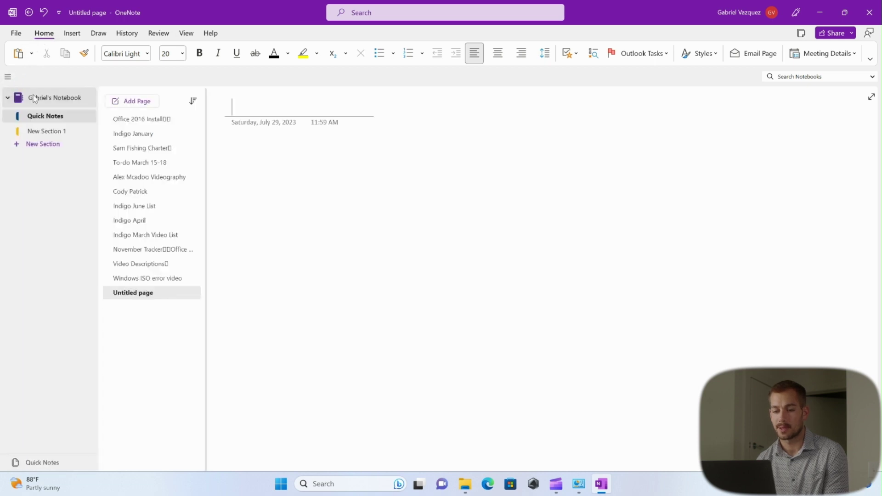
pyautogui.click(7, 97)
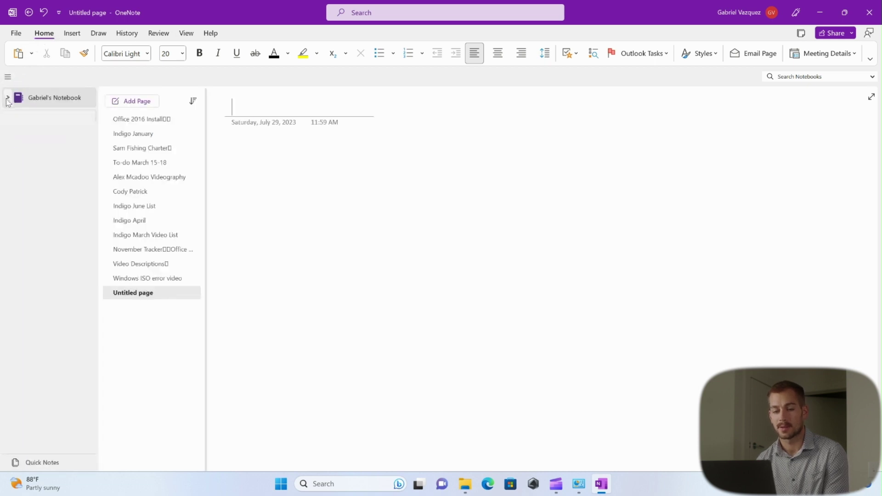
pyautogui.click(7, 97)
pyautogui.rightClick(22, 181)
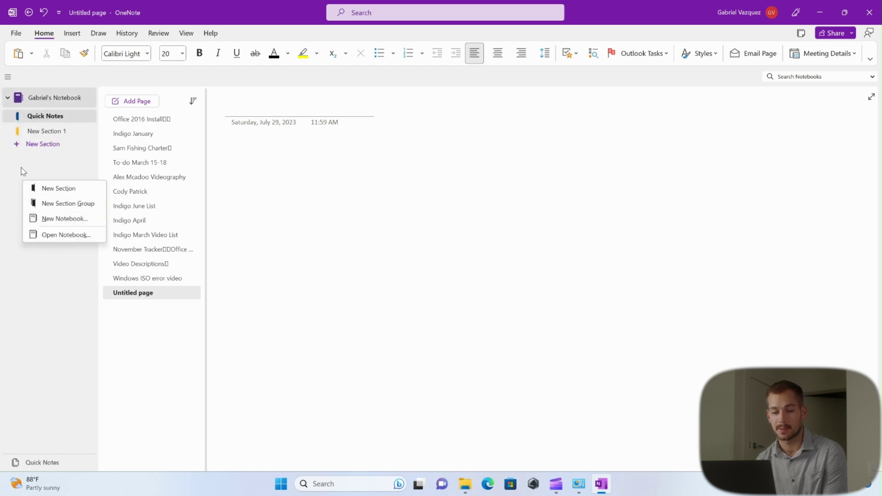
pyautogui.click(10, 172)
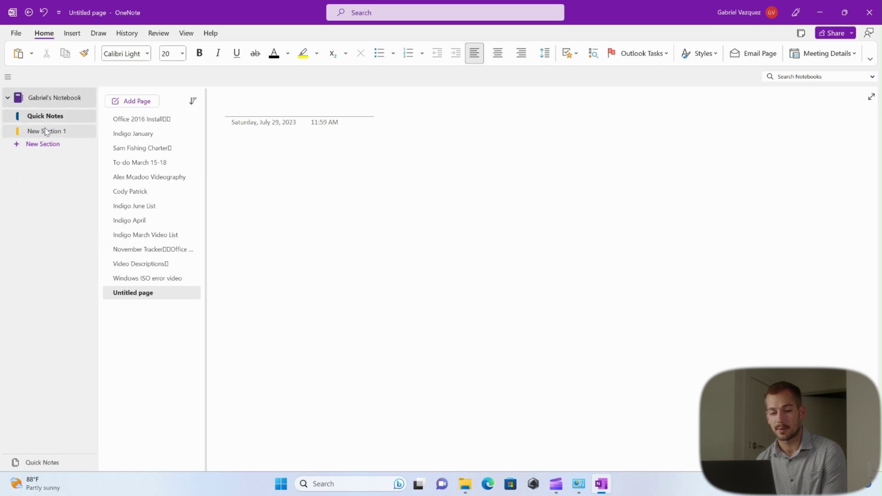
pyautogui.rightClick(10, 99)
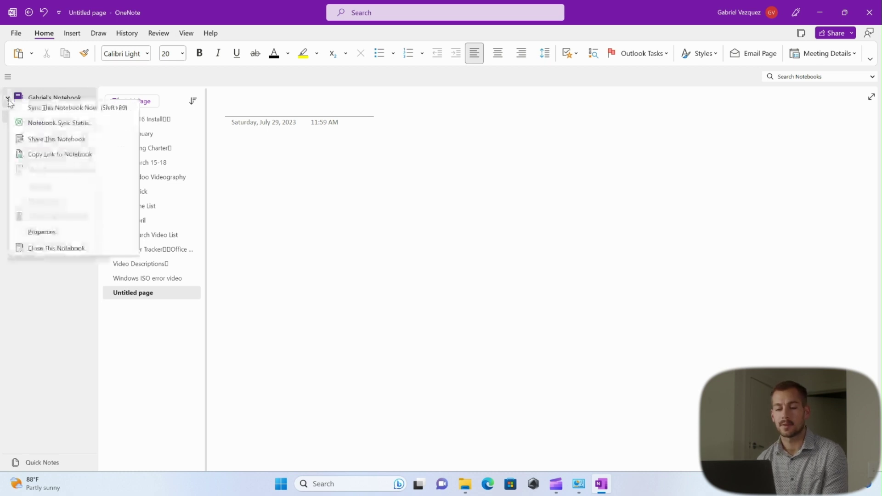
pyautogui.click(8, 99)
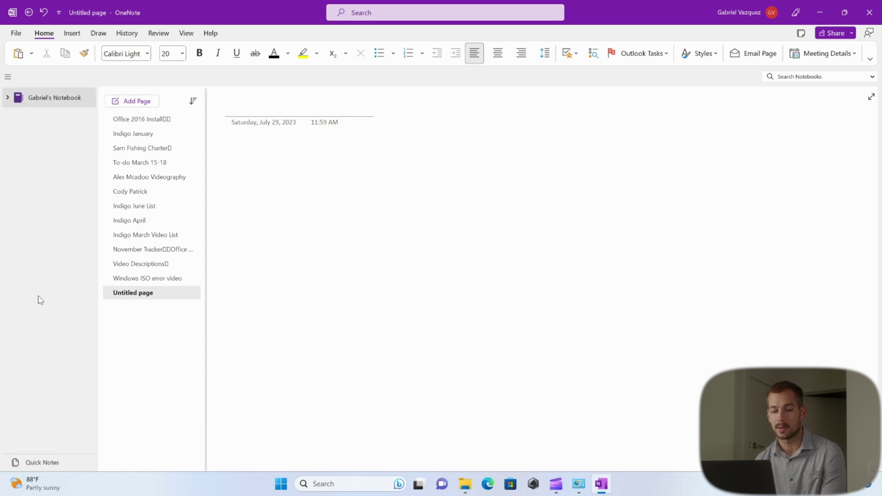
# - Create a new notebook named "Youtube Example" on OneDrive - Personal without inviting anyone to share it
pyautogui.rightClick(65, 283)
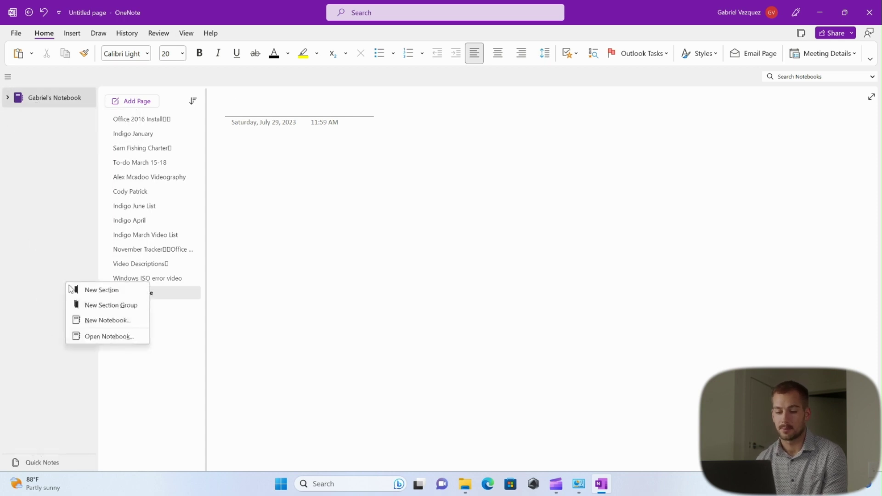
pyautogui.click(92, 321)
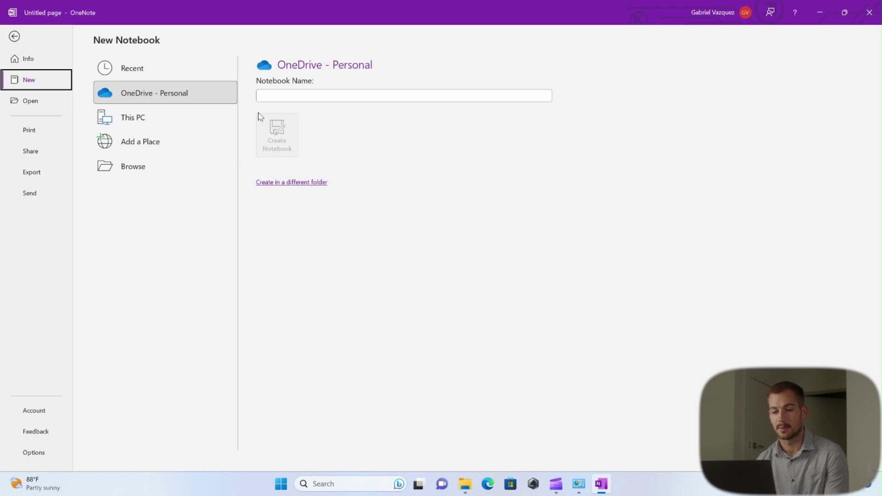
pyautogui.click(162, 95)
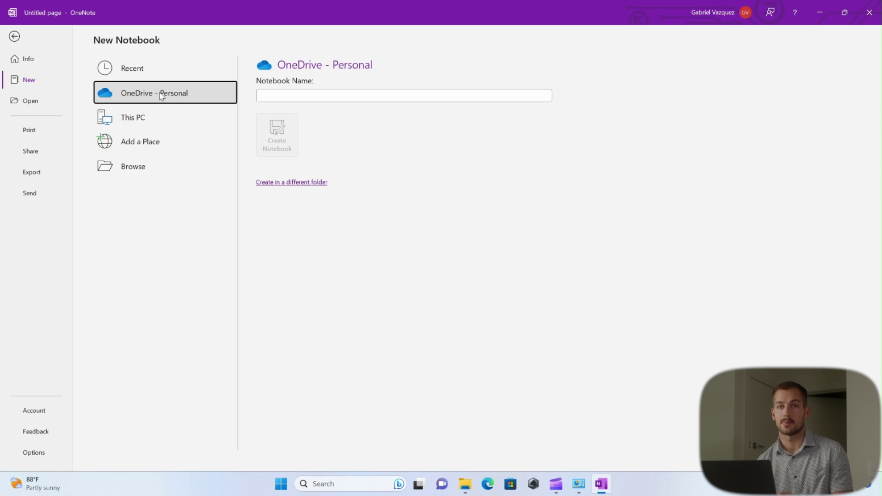
pyautogui.click(273, 96)
pyautogui.write('Youtube Example')
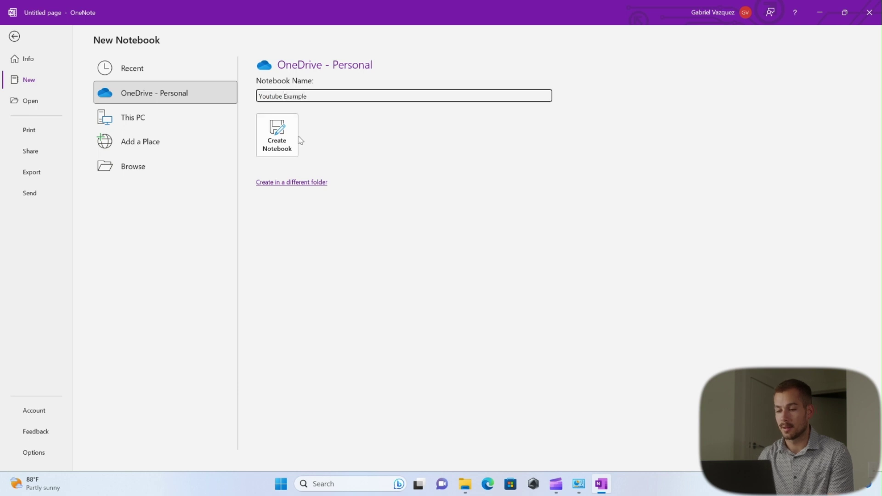
pyautogui.click(275, 144)
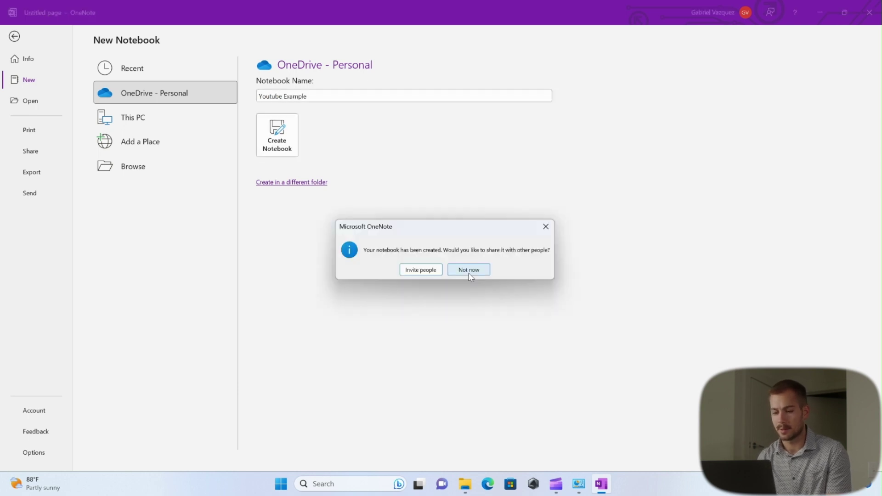
pyautogui.click(468, 272)
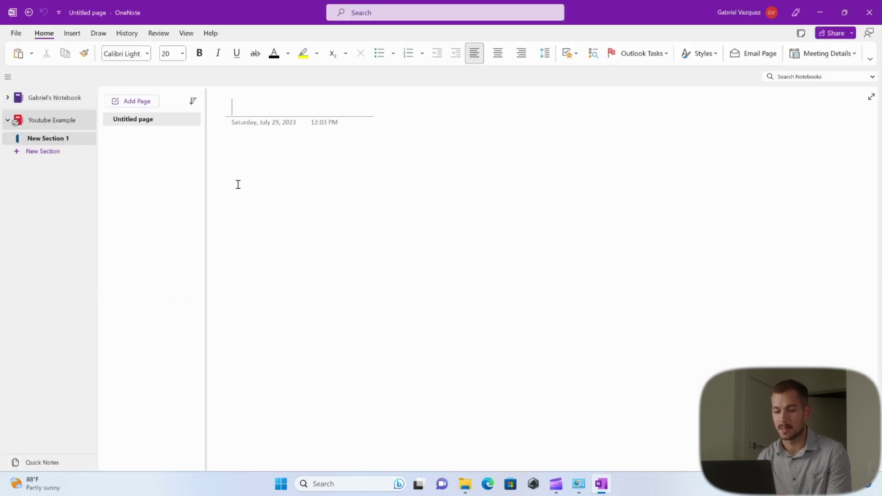
# - Title the untitled page "How to" and rename its section as "Onenote Tutorial"
pyautogui.click(119, 123)
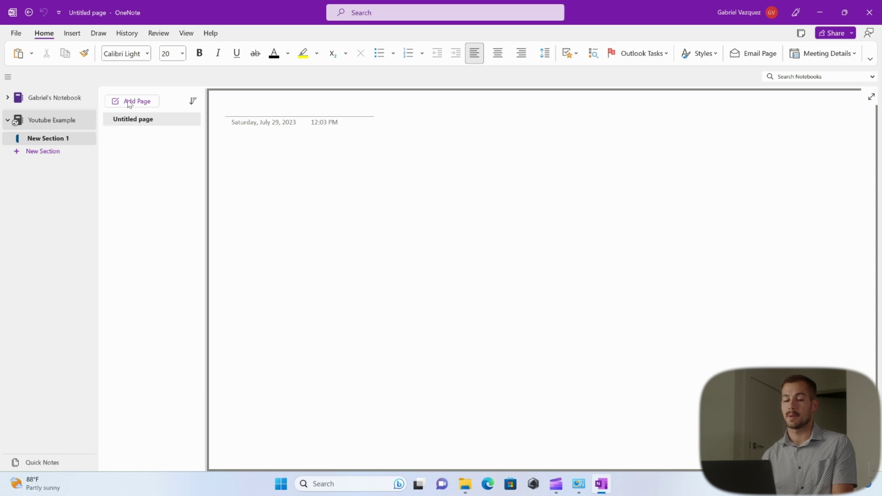
pyautogui.rightClick(57, 136)
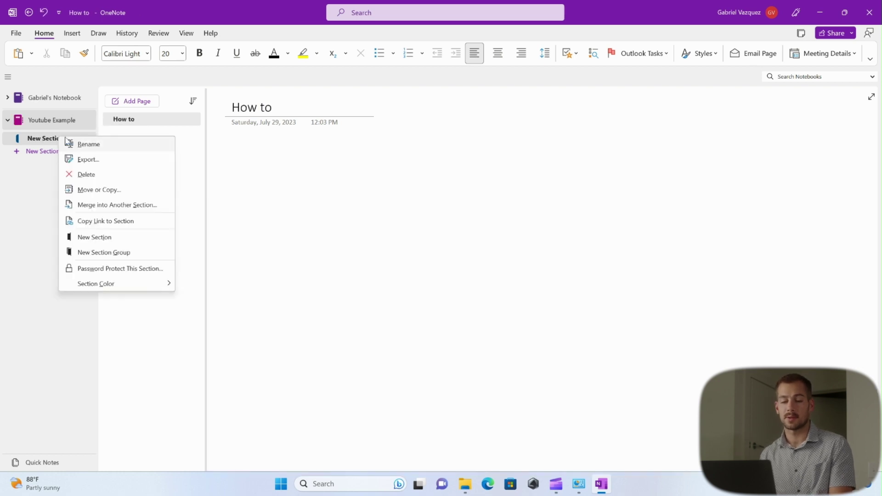
pyautogui.click(80, 144)
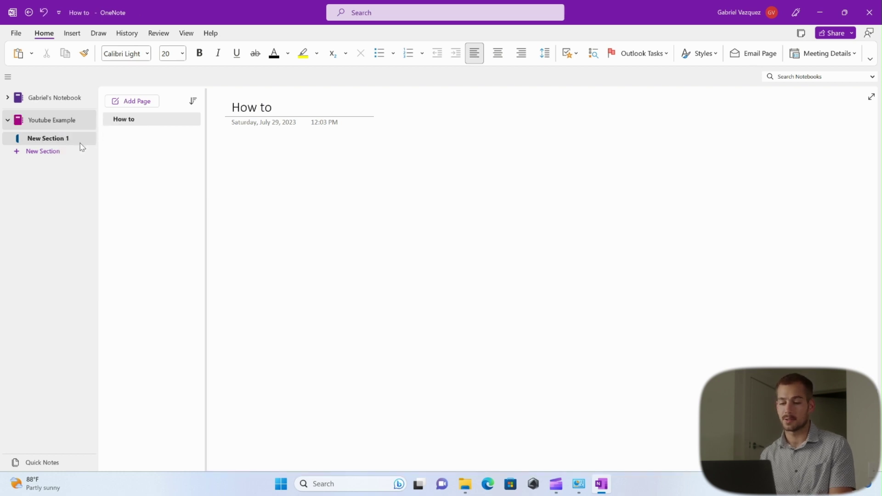
pyautogui.press('BackSpace')
pyautogui.write('Onenote Tutorial')
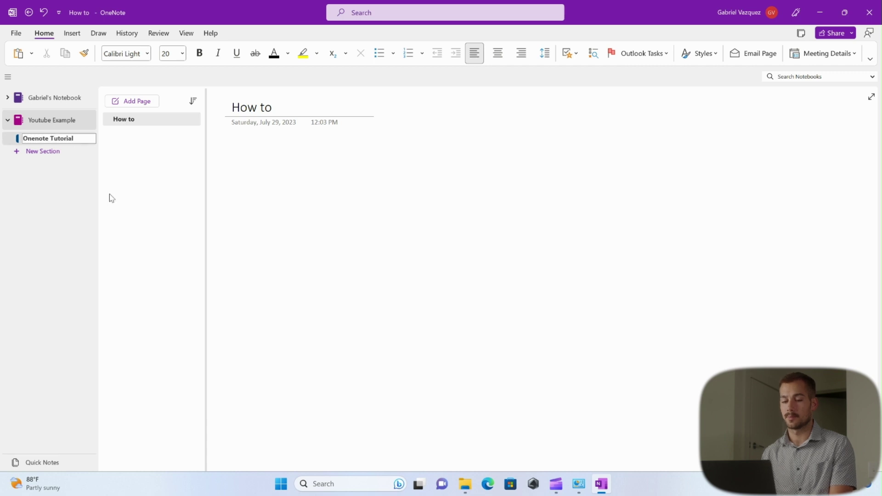
# - Add a second section named "Excel Tutorial" to the Youtube Example notebook
pyautogui.click(42, 153)
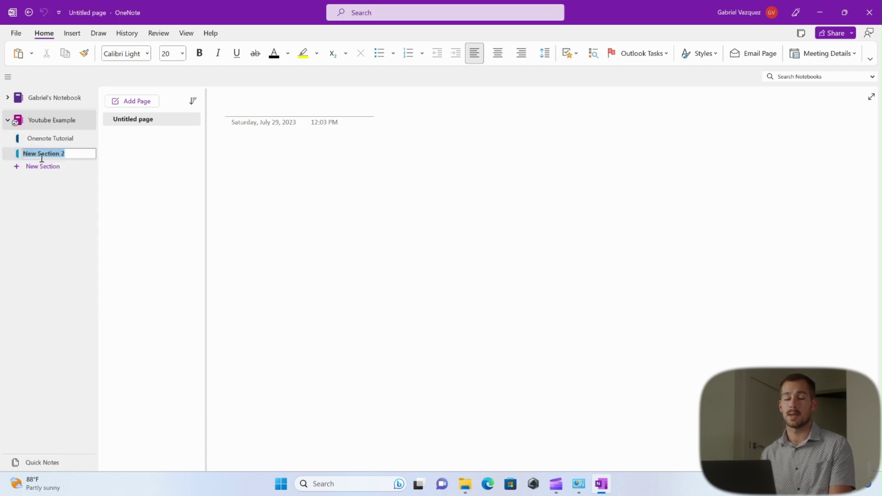
pyautogui.write('Excel Tutorial')
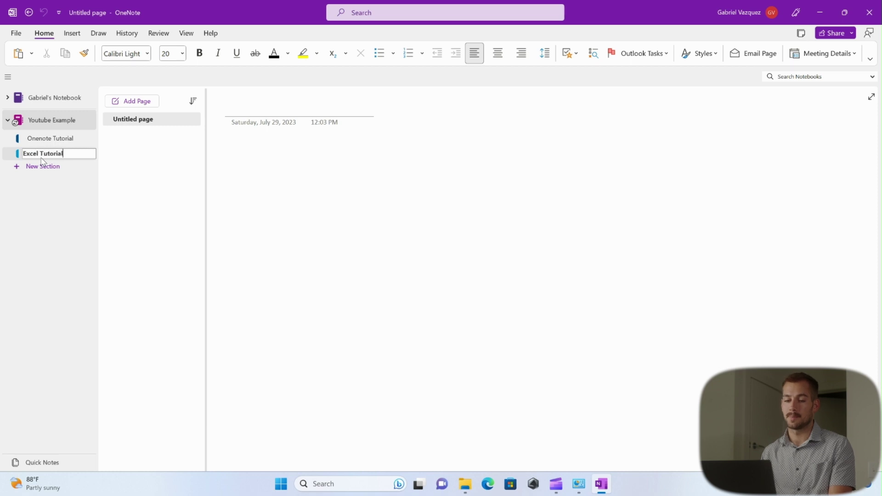
# - Replace the page title in the Onenote Tutorial section with "One Note Video Ideas"
pyautogui.click(48, 138)
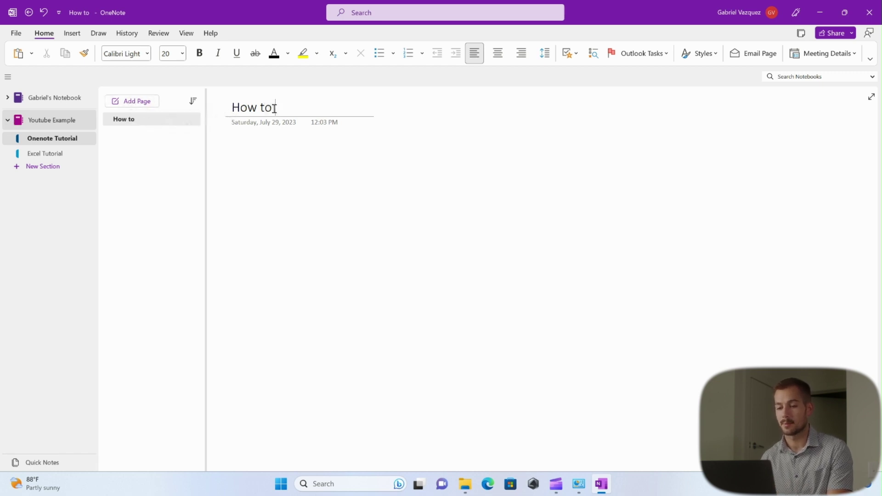
pyautogui.rightClick(234, 109)
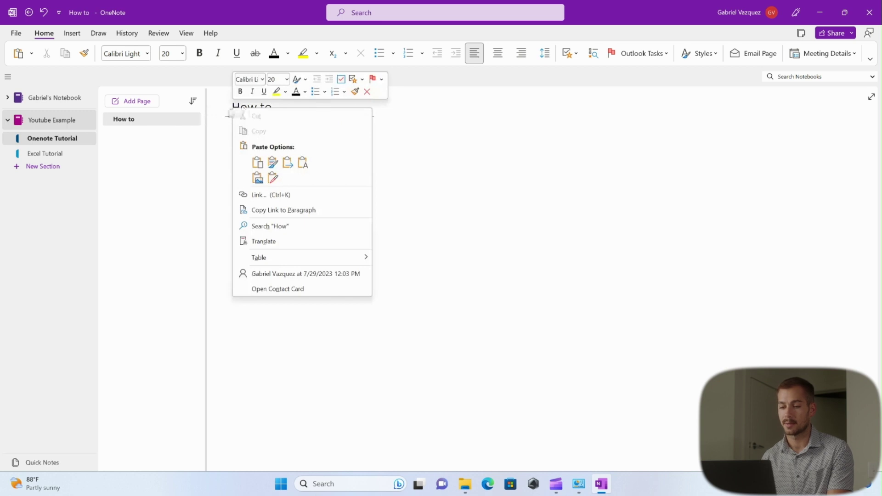
pyautogui.click(244, 110)
pyautogui.tripleClick(250, 111)
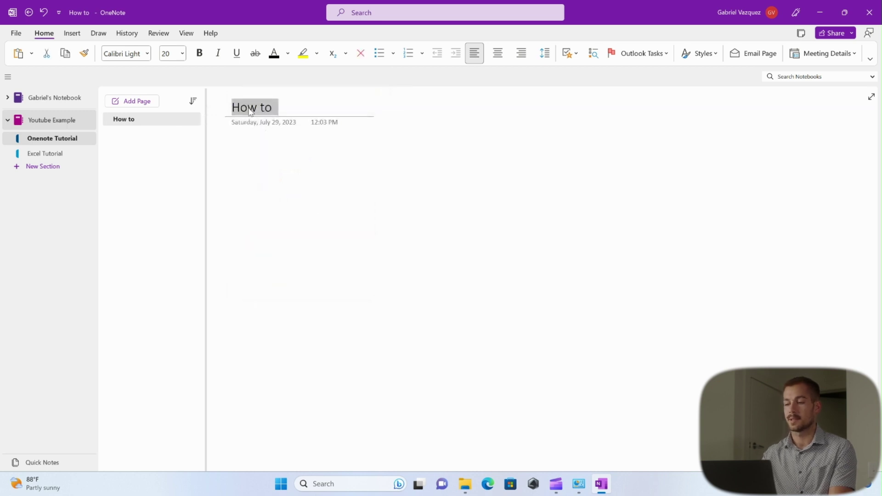
pyautogui.write('Onenote')
pyautogui.press('BackSpace')
pyautogui.press('BackSpace')
pyautogui.press('BackSpace')
pyautogui.press('BackSpace')
pyautogui.write('Note Video Ideas')
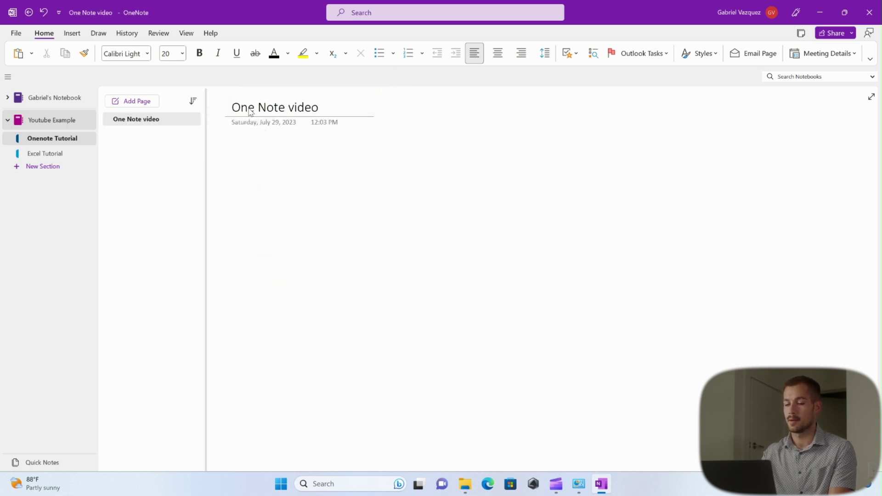
# - Place the text cursor in the page body below the title and set the font to Arial
pyautogui.click(296, 150)
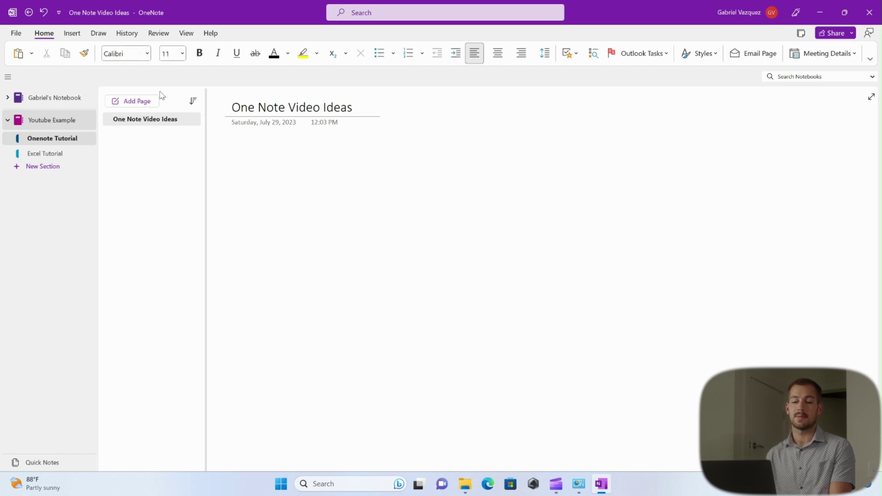
pyautogui.rightClick(149, 57)
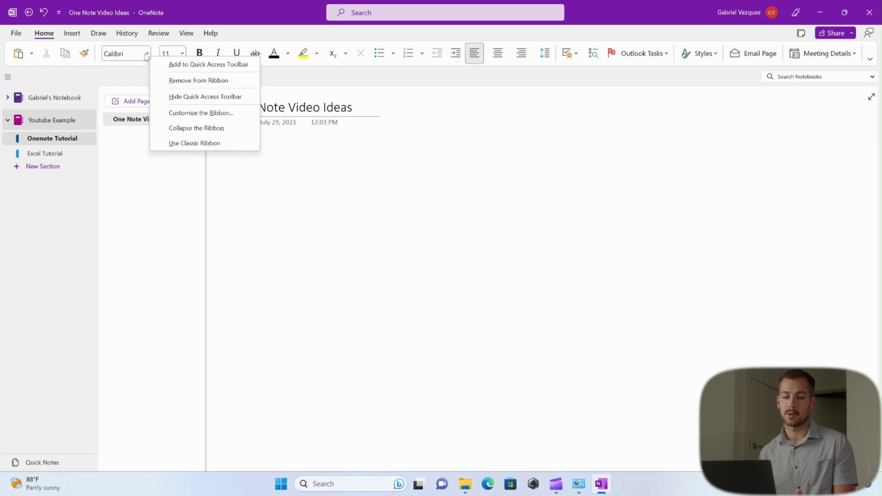
pyautogui.click(147, 53)
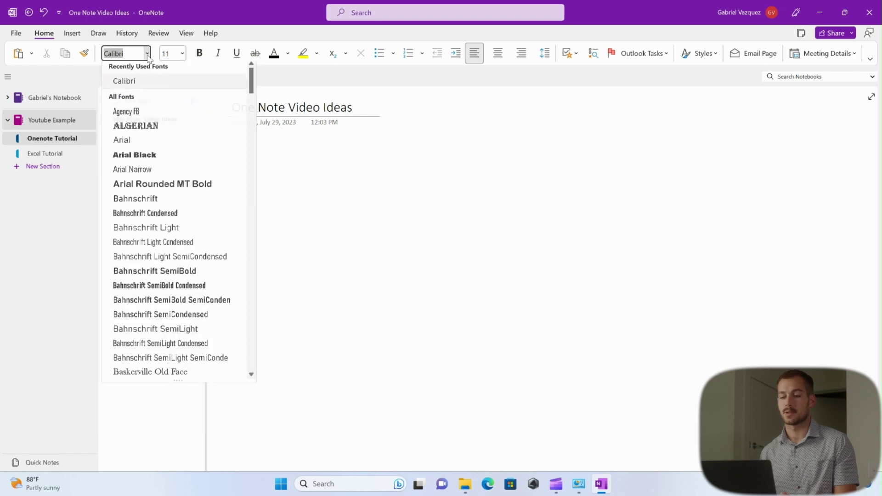
pyautogui.click(132, 143)
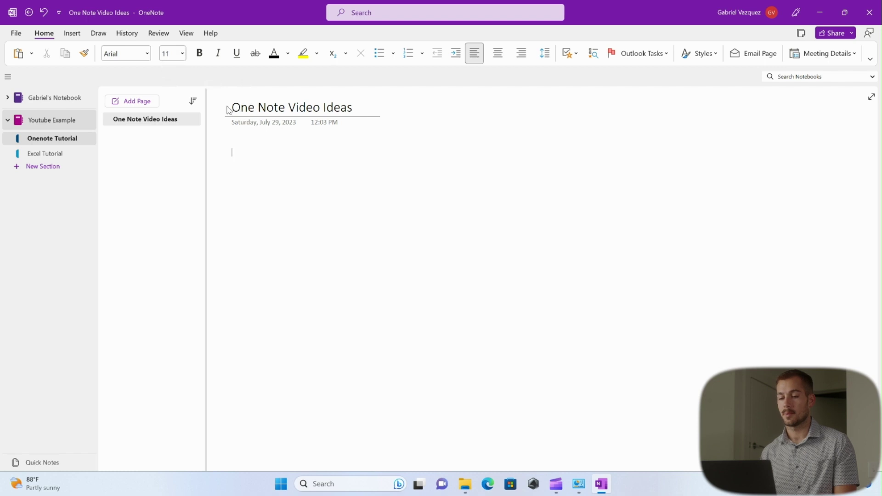
# - Make the page title "One Note Video Ideas" bold and italic, and place the text cursor in the page body
pyautogui.tripleClick(243, 110)
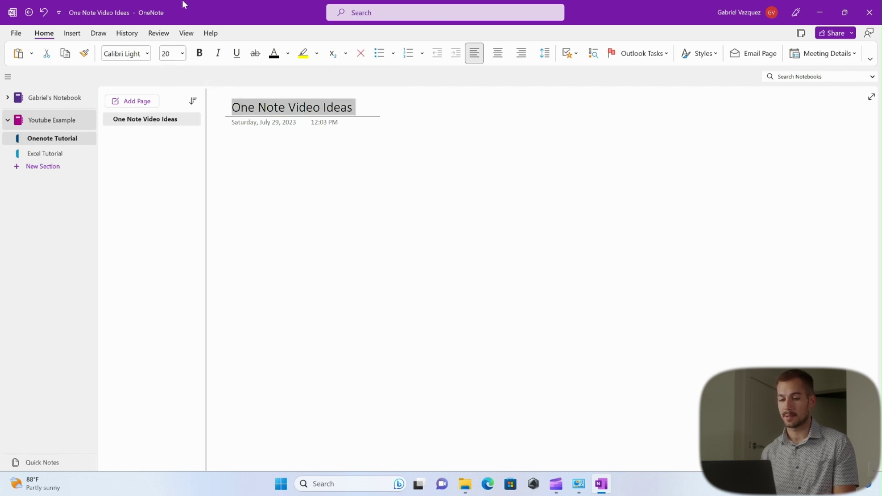
pyautogui.rightClick(193, 50)
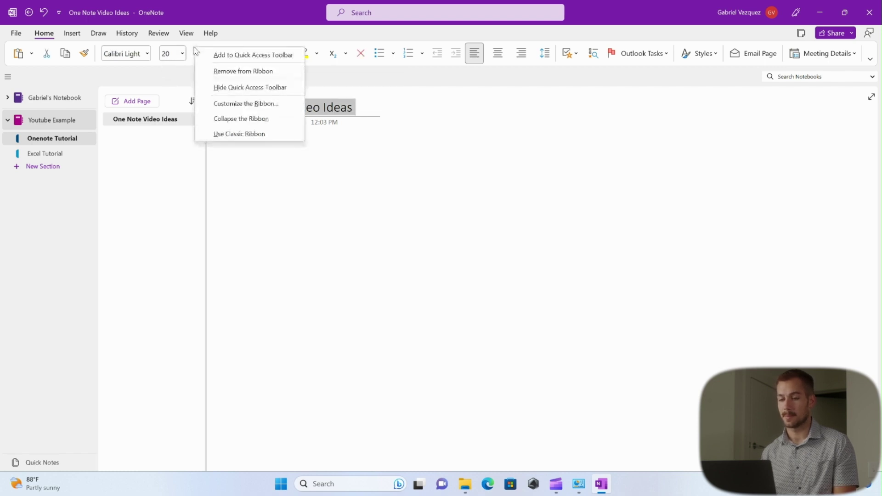
pyautogui.click(271, 166)
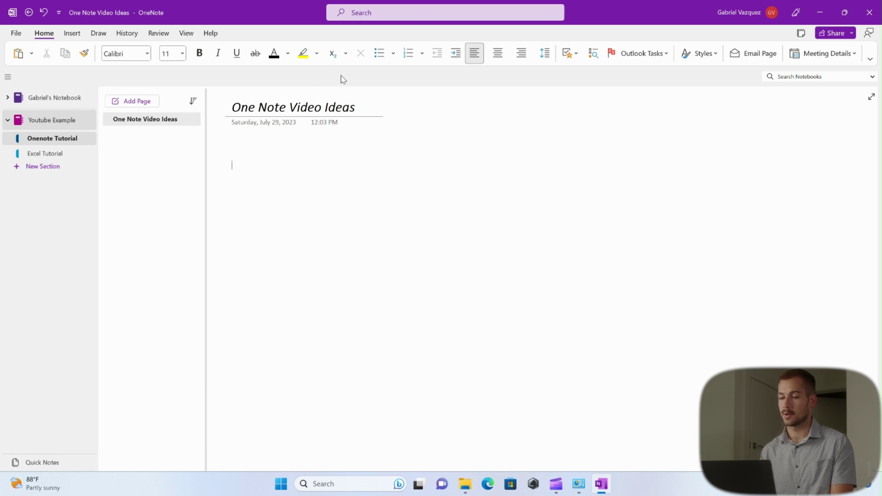
# - Add a bulleted list below the title with "Talk about organization", "How to use one note" and "How to get one note"
pyautogui.click(381, 54)
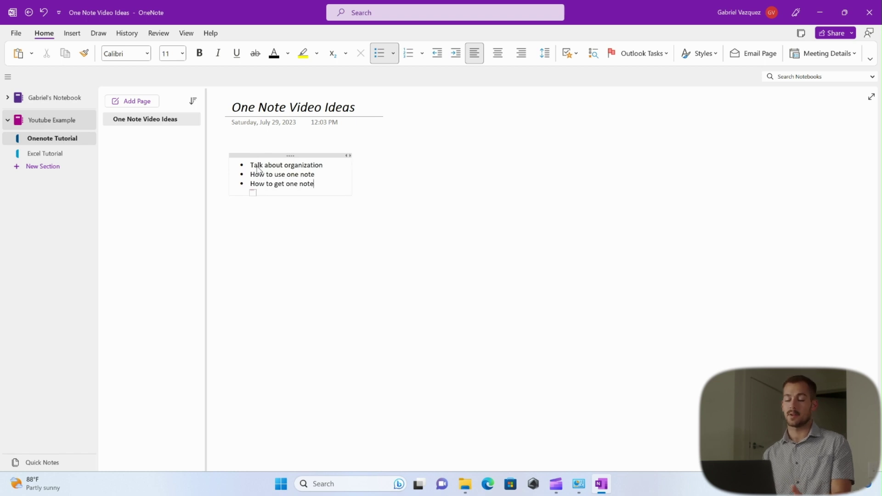
pyautogui.click(392, 211)
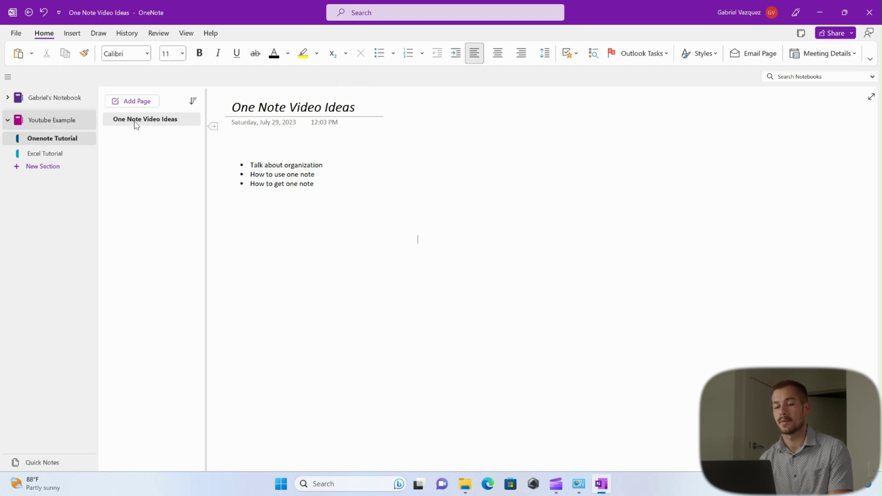
# - Add a page titled "Youtube Video Links" to the Onenote Tutorial section and make its title bold and italic
pyautogui.click(130, 102)
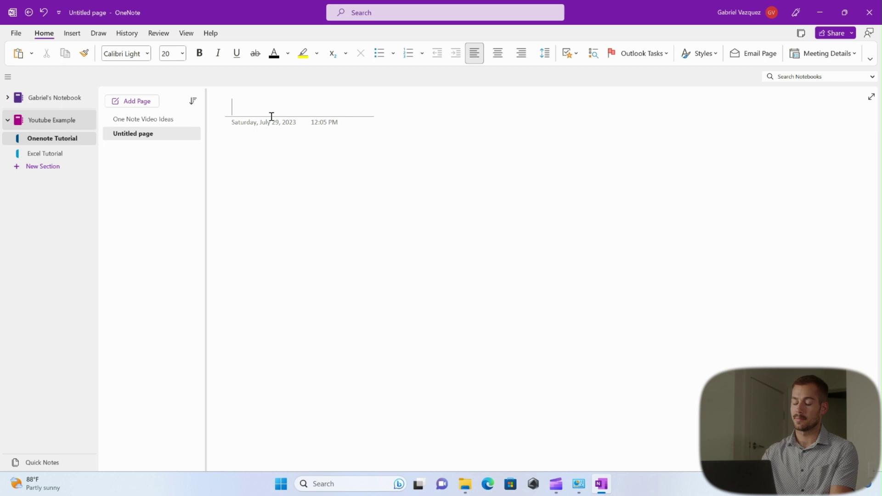
pyautogui.write('Youtube Video Links')
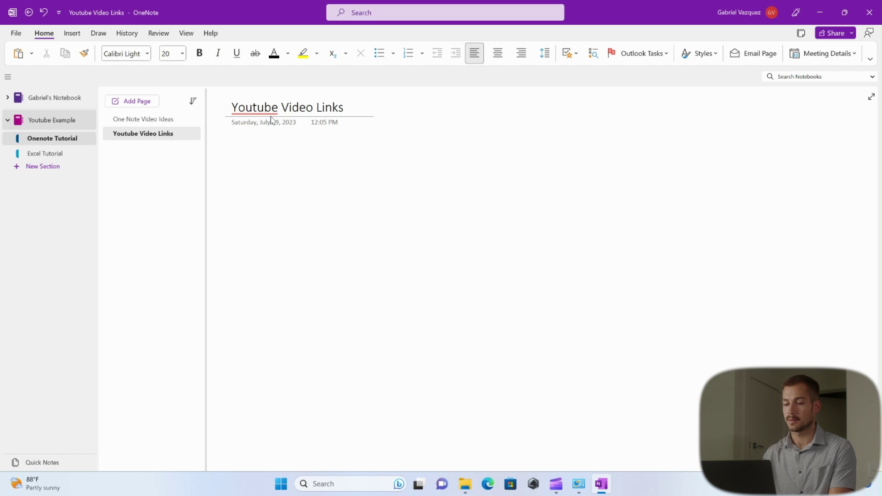
pyautogui.rightClick(250, 108)
pyautogui.click(245, 106)
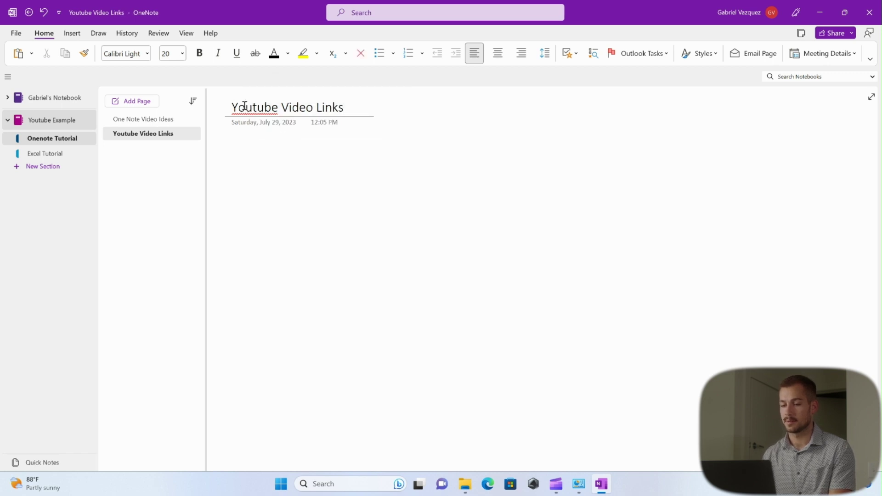
pyautogui.click(204, 56)
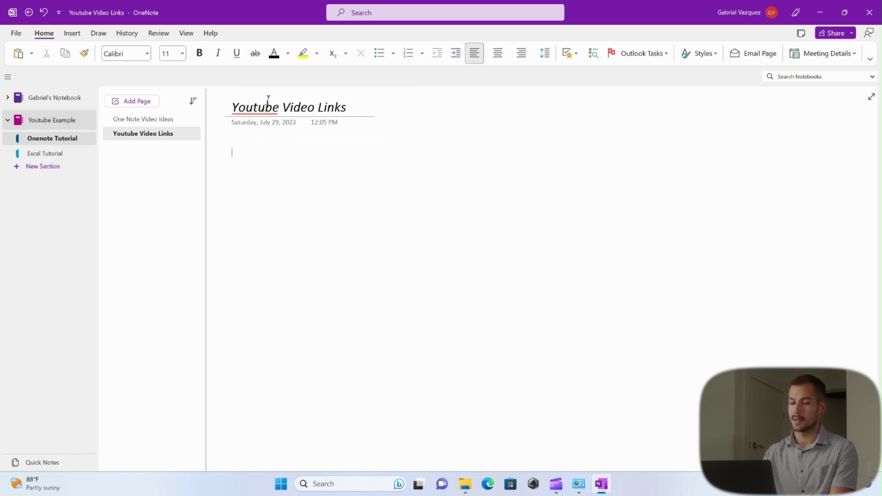
pyautogui.click(147, 120)
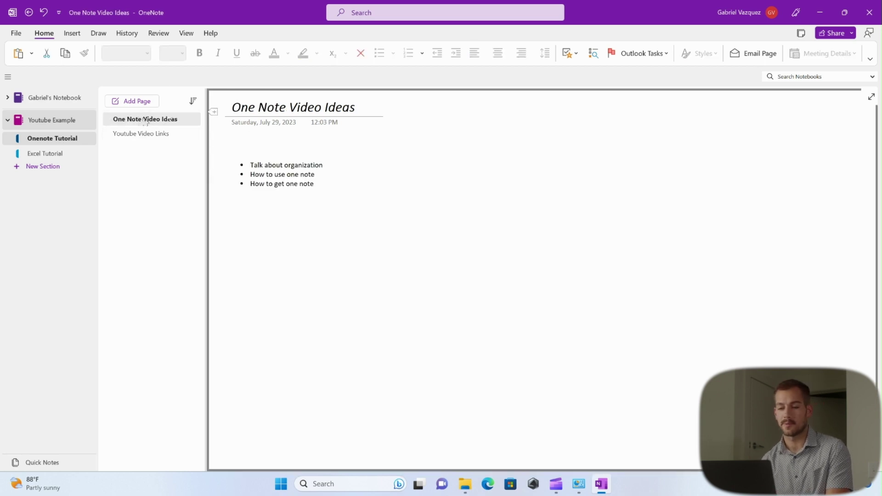
pyautogui.rightClick(138, 134)
pyautogui.rightClick(127, 120)
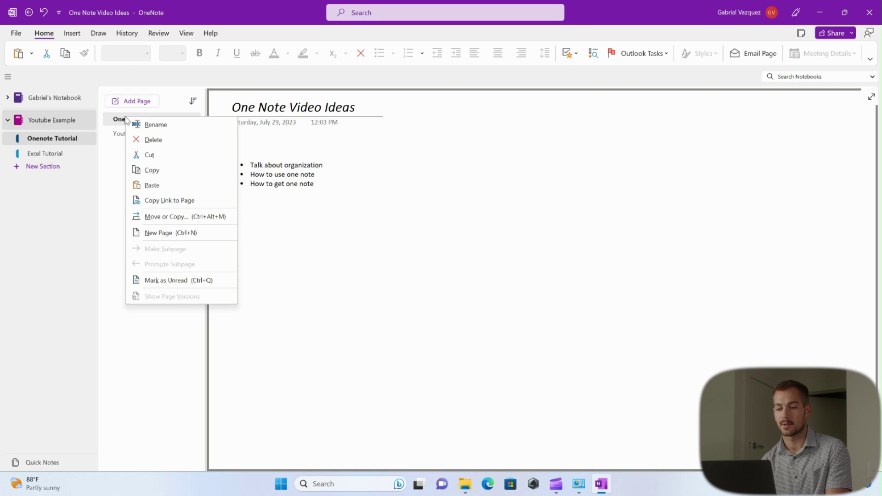
pyautogui.click(119, 120)
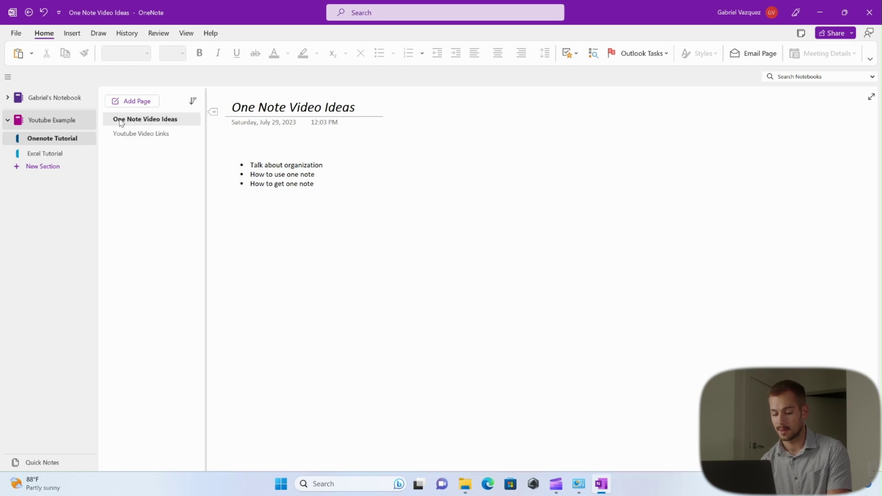
pyautogui.hotkey('ctrl', 'v')
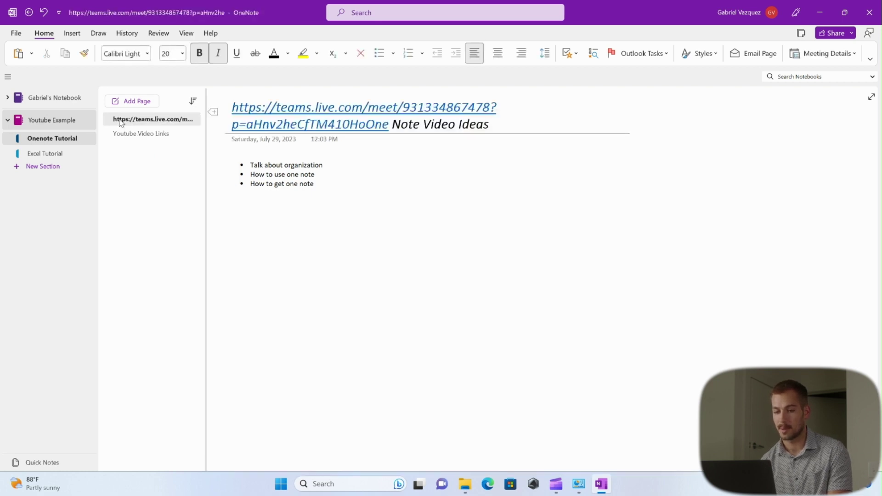
pyautogui.hotkey('ctrl', 'z')
# - Duplicate the One Note Video Ideas page by pasting a copy of it into the Onenote Tutorial section
pyautogui.rightClick(166, 119)
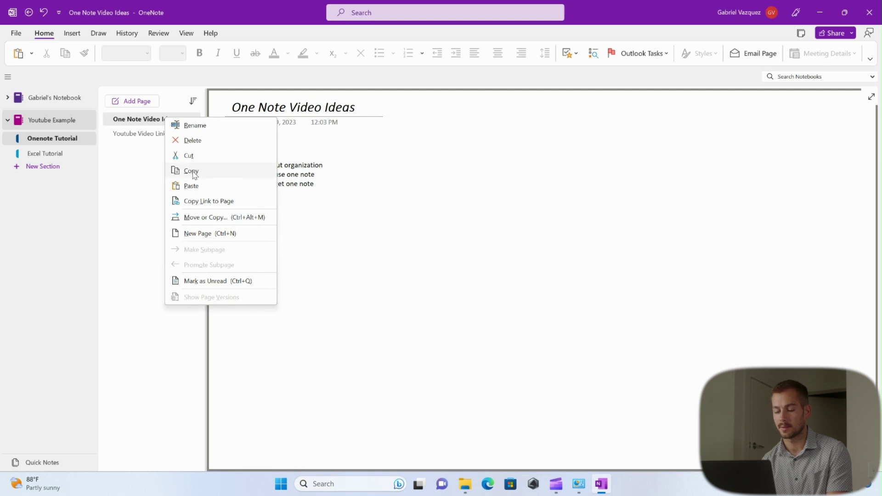
pyautogui.click(192, 171)
pyautogui.rightClick(141, 169)
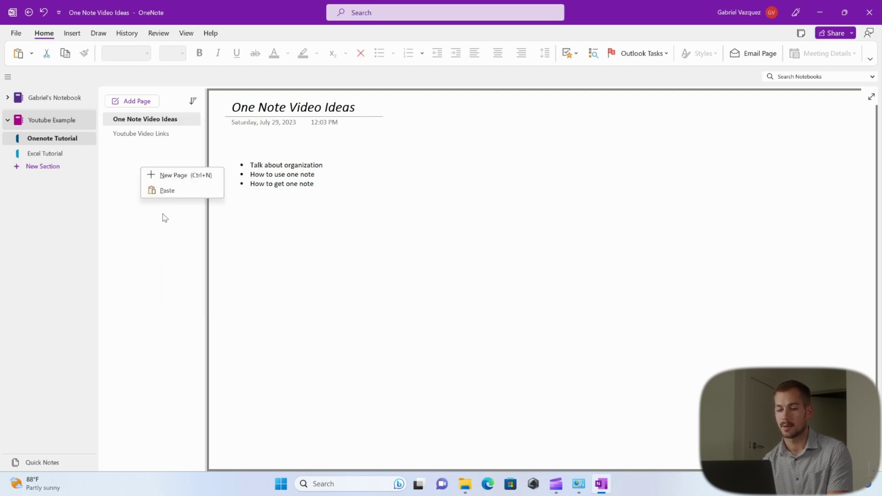
pyautogui.click(156, 190)
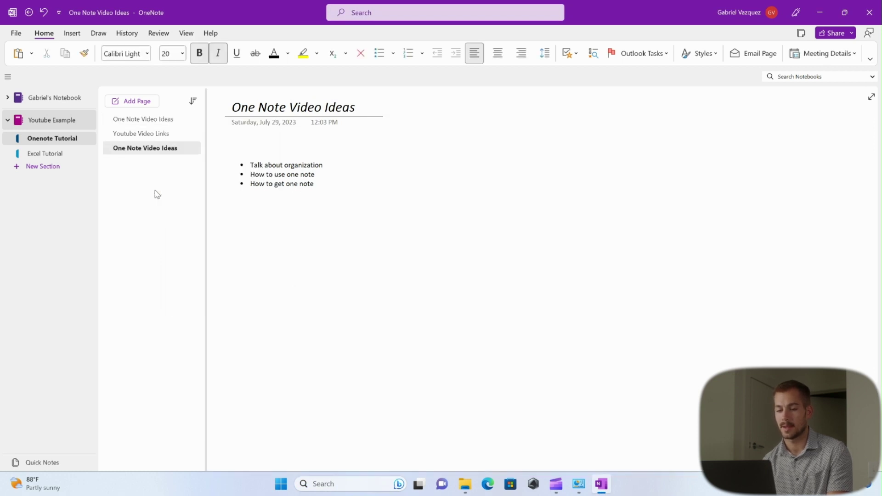
# - Replace the title of the duplicated page with "Youtube Video Links"
pyautogui.tripleClick(299, 111)
pyautogui.write('Y')
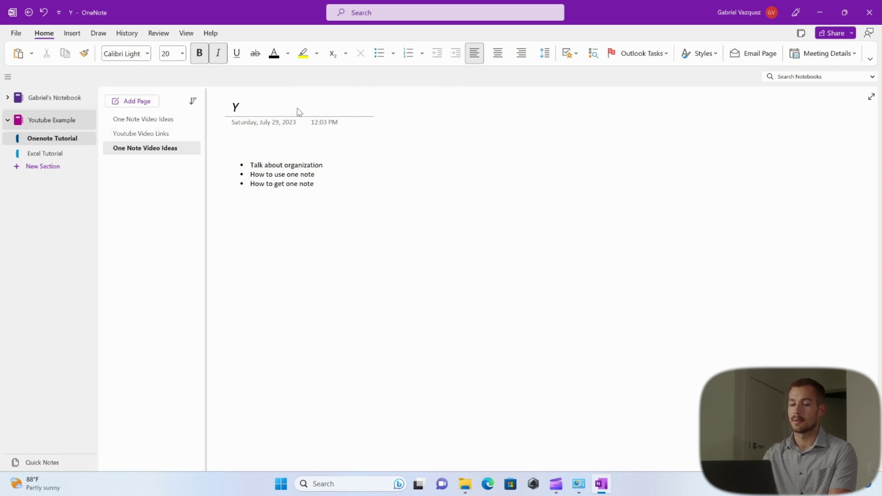
pyautogui.write('outube Video Links')
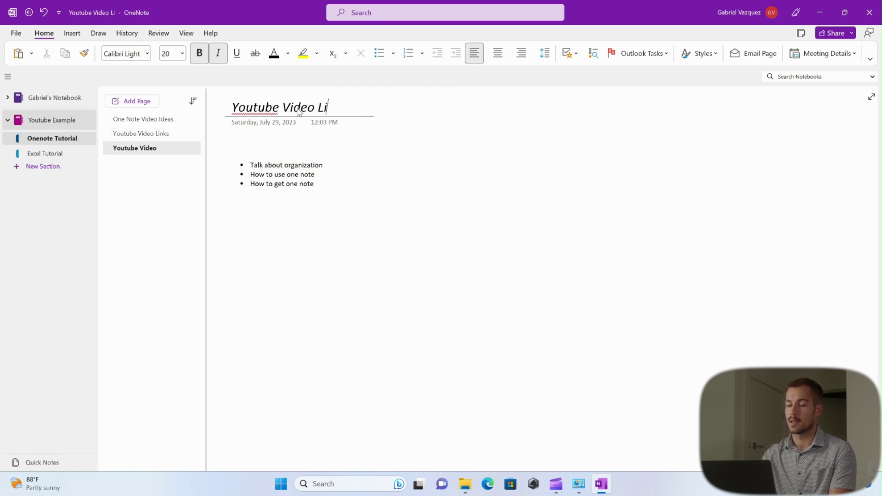
pyautogui.click(316, 181)
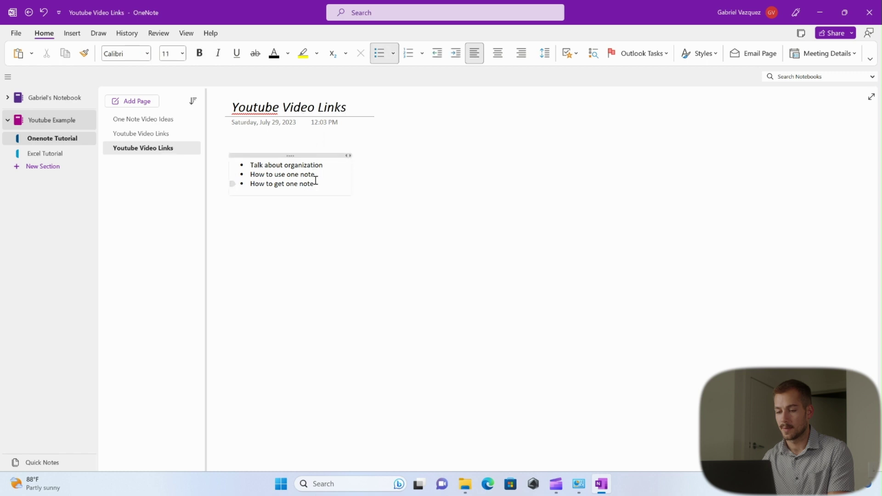
pyautogui.moveTo(314, 184); pyautogui.dragTo(236, 174)
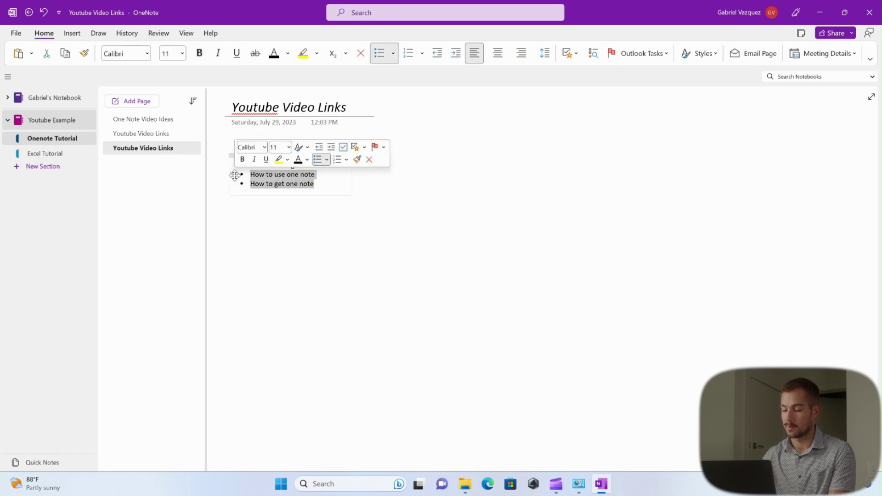
pyautogui.press('Delete')
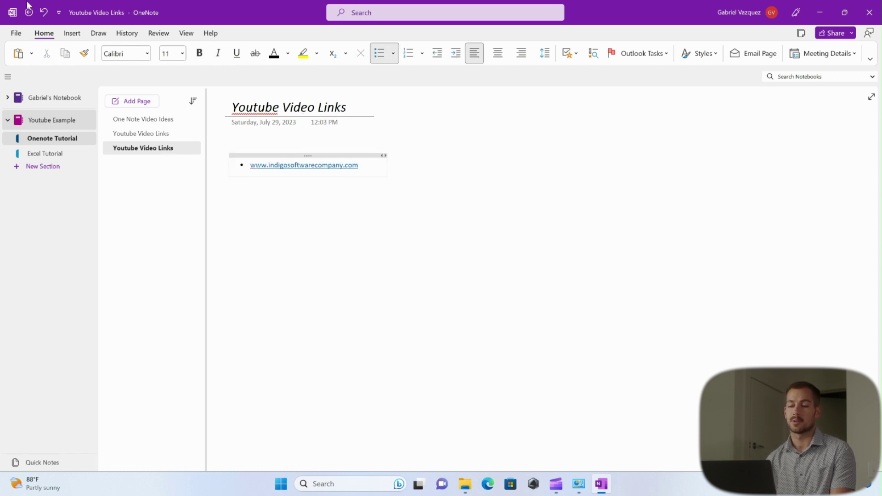
# - Search the online pictures for "youtube logo" and insert the first red play-button logo below the link
pyautogui.click(72, 34)
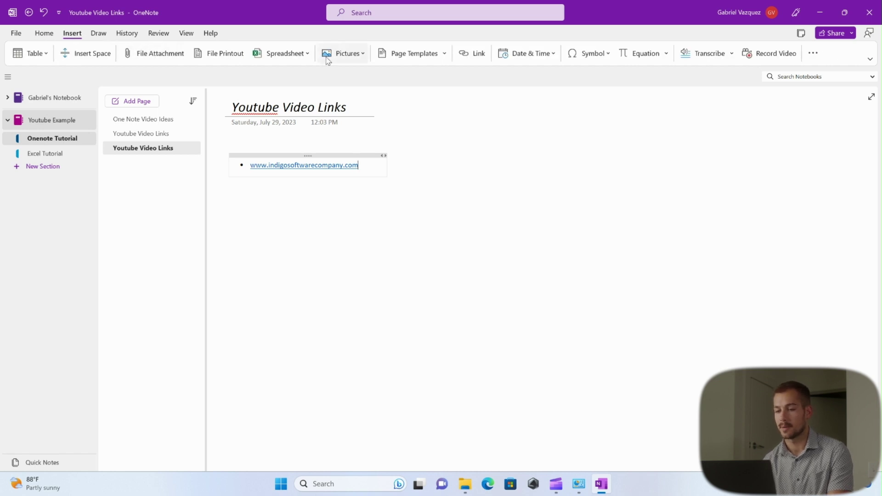
pyautogui.click(348, 53)
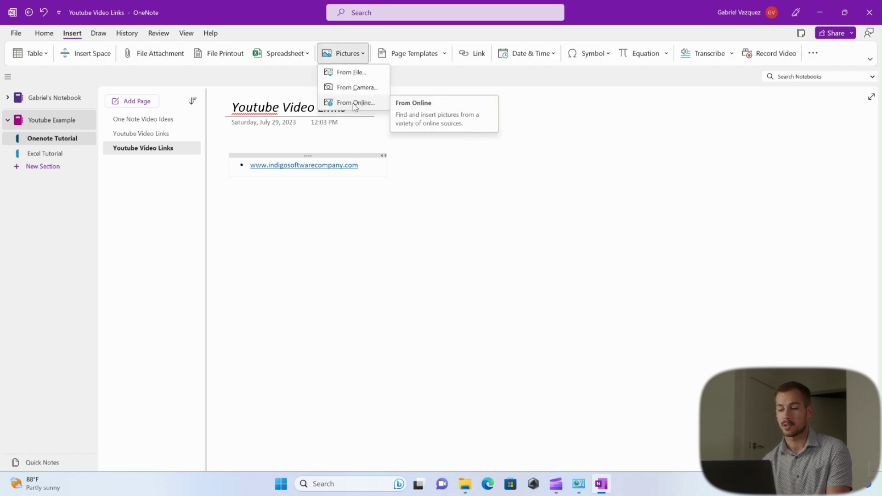
pyautogui.click(348, 104)
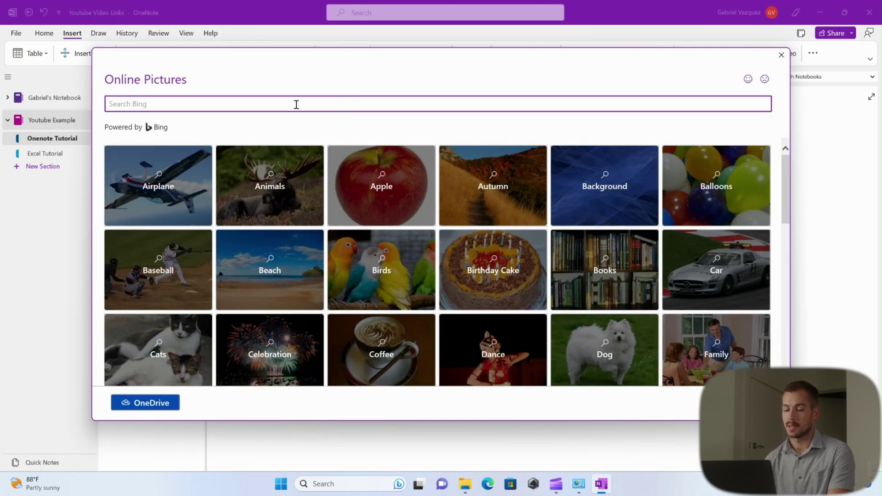
pyautogui.click(277, 106)
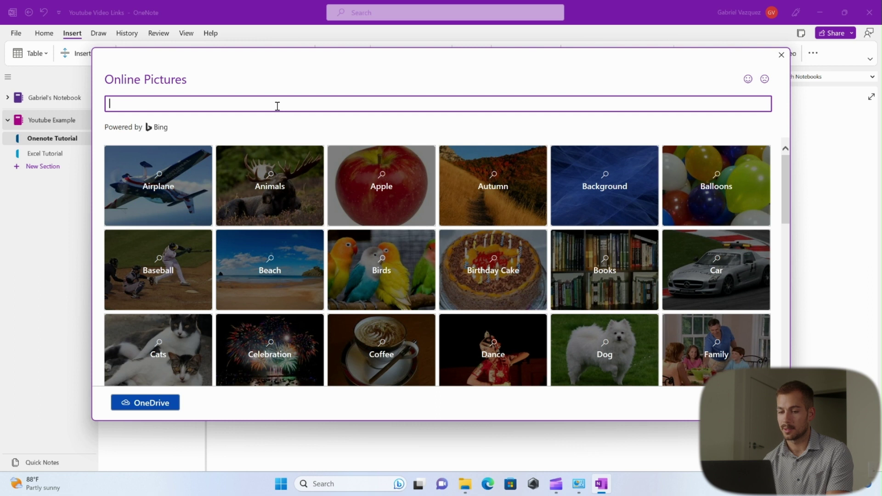
pyautogui.write('youtube logo')
pyautogui.press('Return')
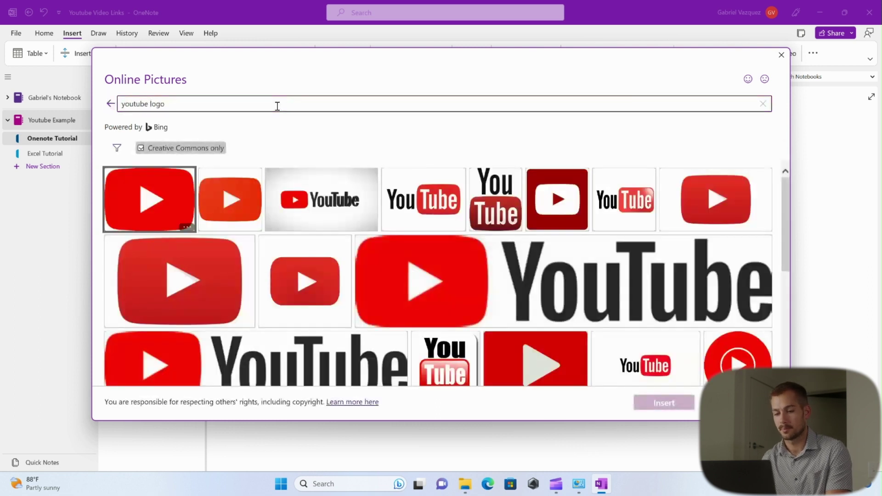
pyautogui.click(156, 212)
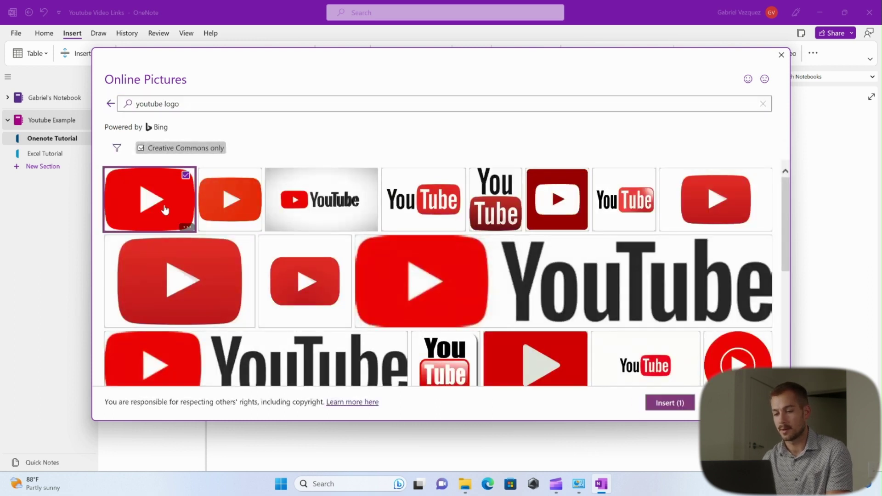
pyautogui.click(671, 404)
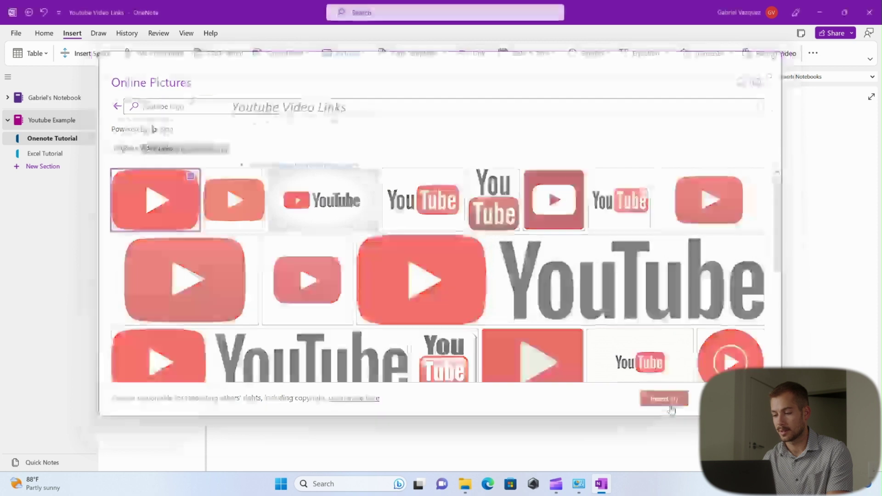
# - Shrink the inserted YouTube logo to roughly half its width and move it well below the link on the page
pyautogui.click(348, 269)
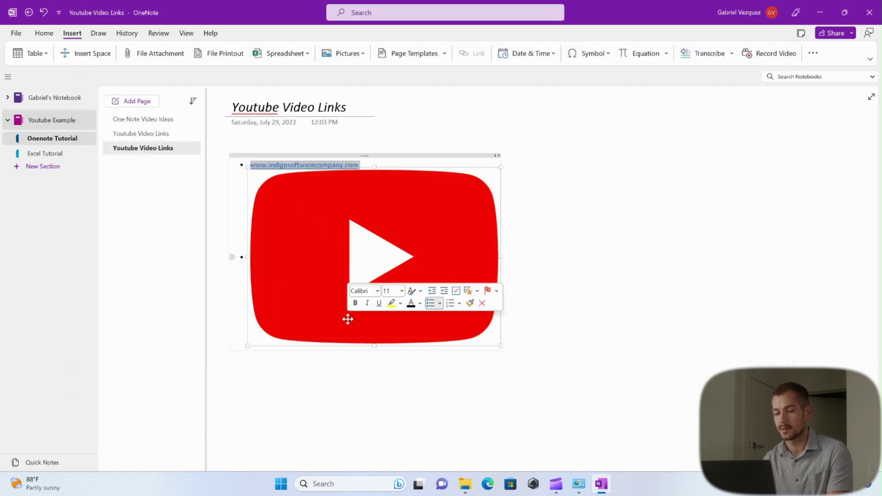
pyautogui.moveTo(501, 348); pyautogui.dragTo(388, 266)
pyautogui.moveTo(319, 224); pyautogui.dragTo(293, 378)
# - Shrink the moved YouTube logo again to about half its width and deselect it
pyautogui.rightClick(312, 423)
pyautogui.click(262, 403)
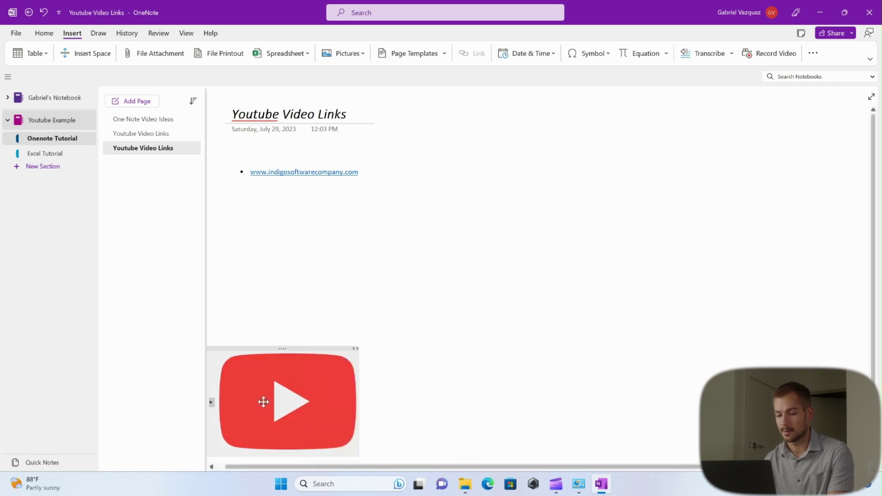
pyautogui.rightClick(263, 403)
pyautogui.click(259, 404)
pyautogui.click(259, 403)
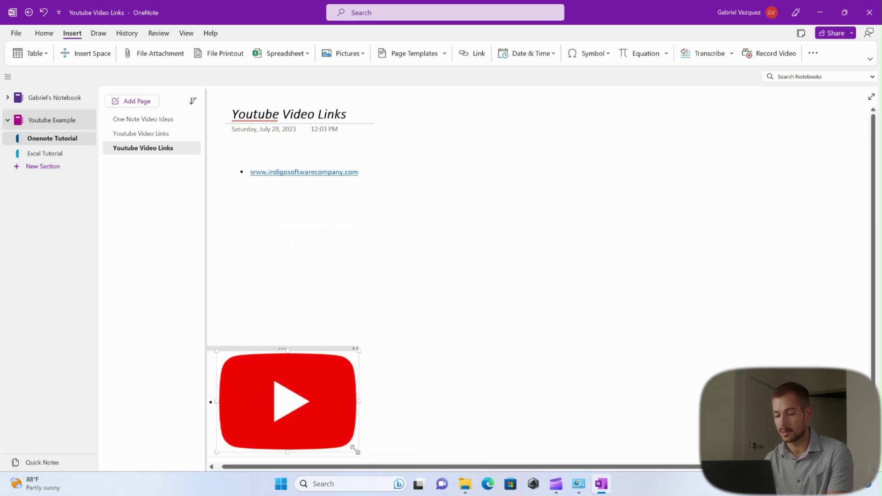
pyautogui.rightClick(323, 430)
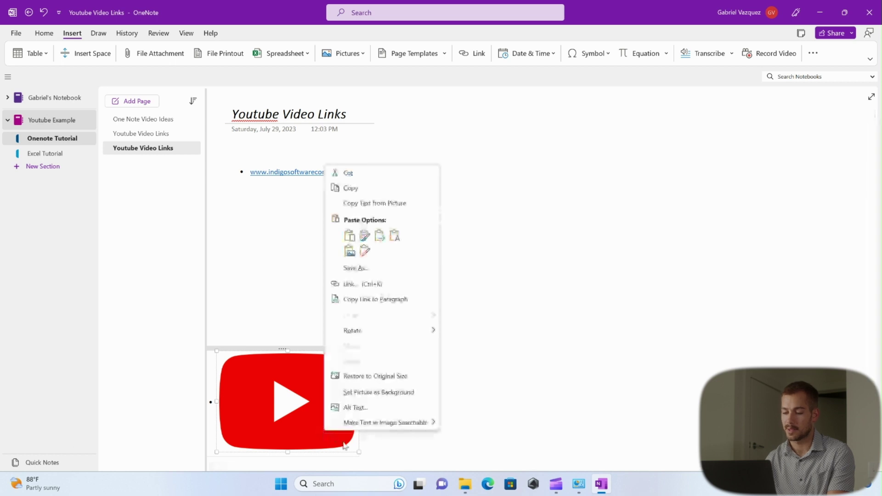
pyautogui.click(360, 454)
pyautogui.moveTo(360, 453); pyautogui.dragTo(290, 398)
pyautogui.rightClick(277, 365)
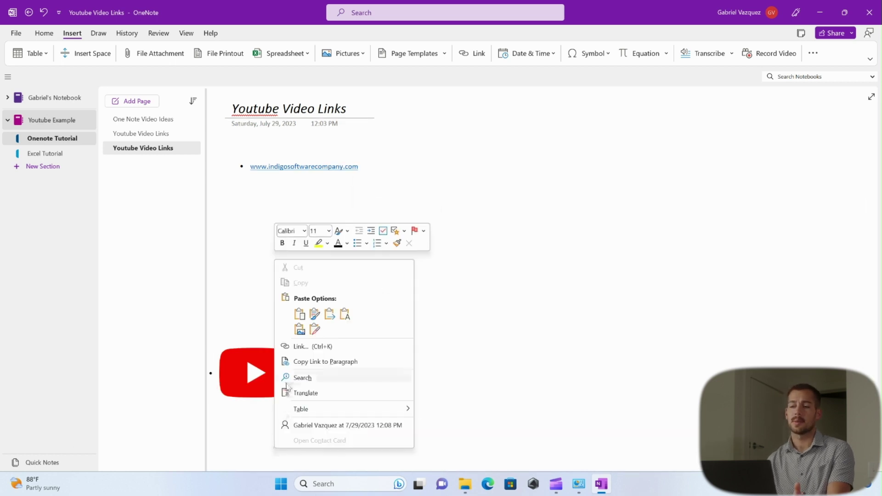
pyautogui.click(234, 299)
pyautogui.rightClick(434, 59)
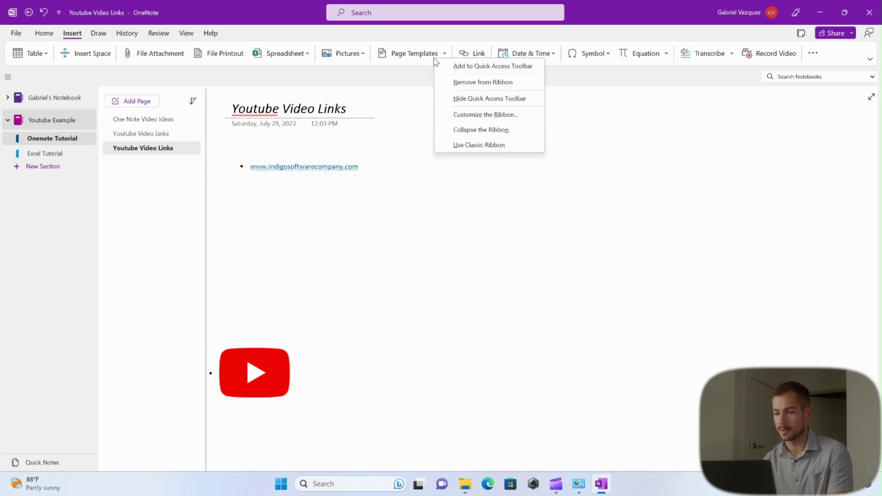
pyautogui.click(335, 32)
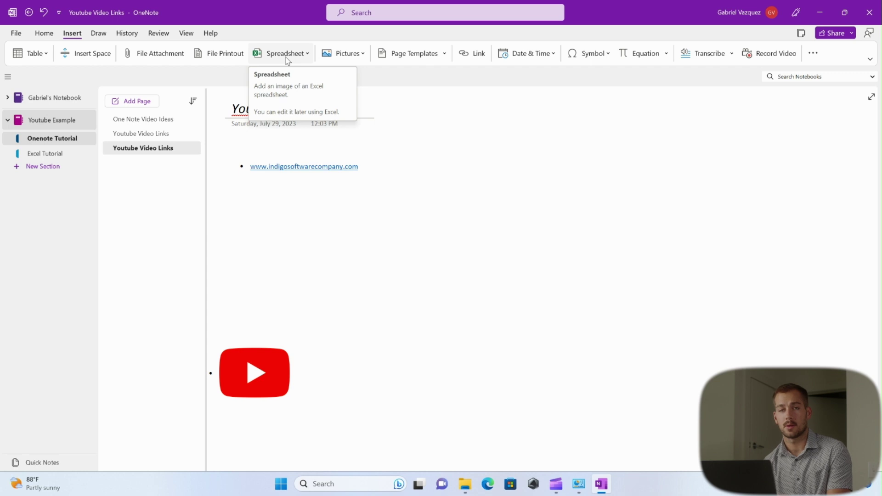
# - Draw a slanted freehand stroke ending in a small hook with the black pen, between the bulleted link and the YouTube logo
pyautogui.rightClick(102, 37)
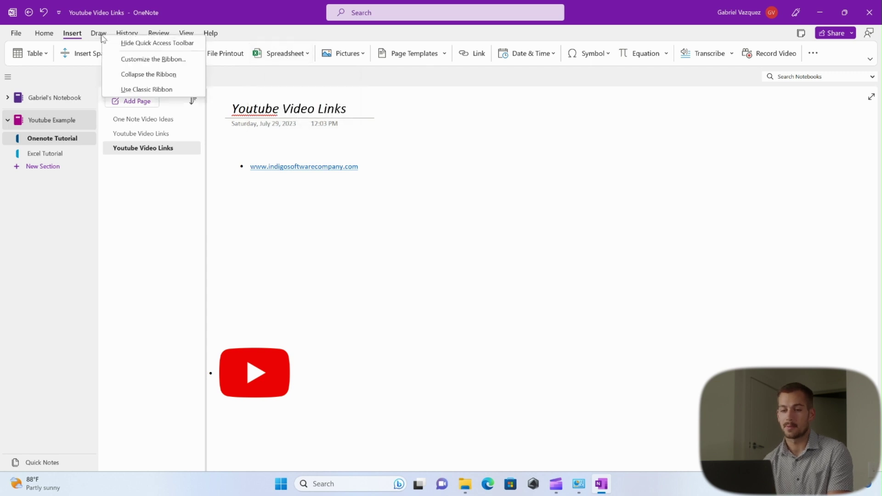
pyautogui.click(100, 35)
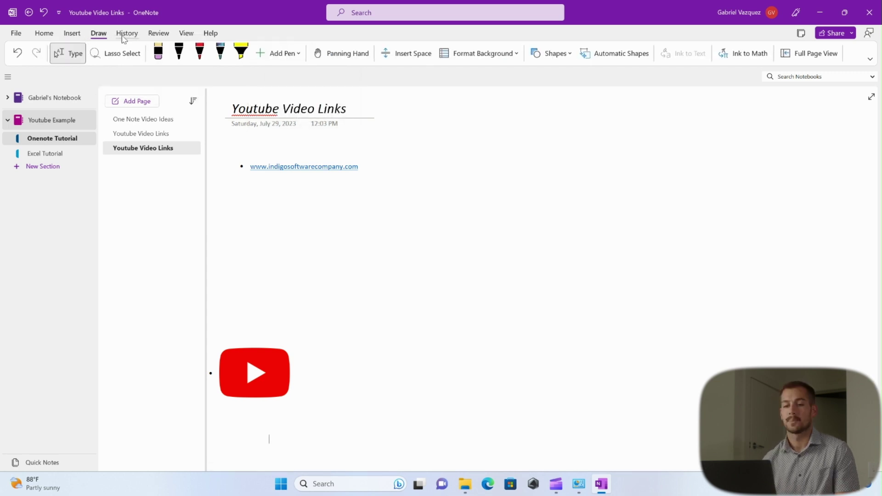
pyautogui.rightClick(181, 52)
pyautogui.click(179, 52)
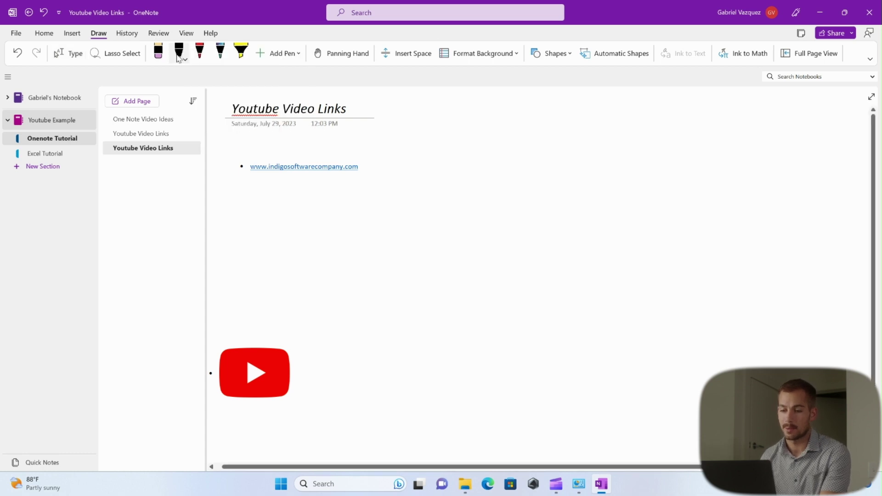
pyautogui.moveTo(241, 221); pyautogui.dragTo(258, 303)
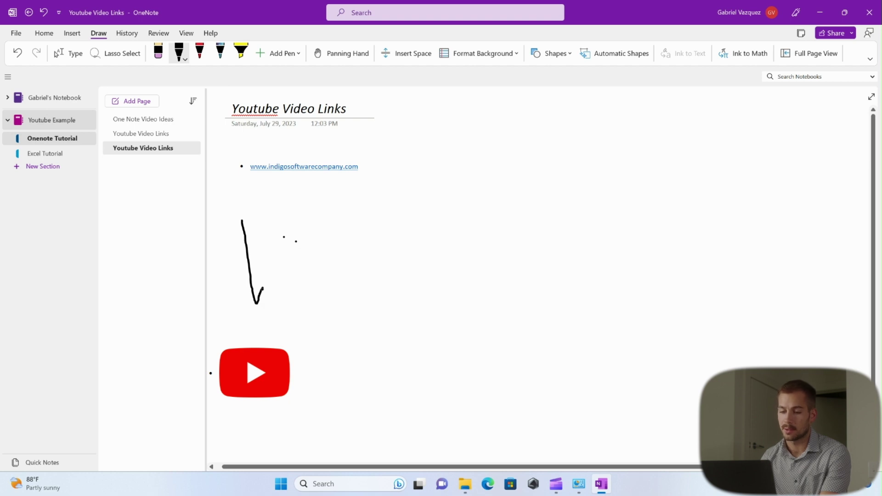
# - Sketch a large black rectangle beside the hooked stroke with a smaller upright rectangle inside its lower-left corner, and stop drawing
pyautogui.moveTo(308, 224)
pyautogui.mouseDown()
pyautogui.moveTo(442, 221)
pyautogui.moveTo(459, 330)
pyautogui.moveTo(307, 345)
pyautogui.moveTo(300, 219)
pyautogui.mouseUp()
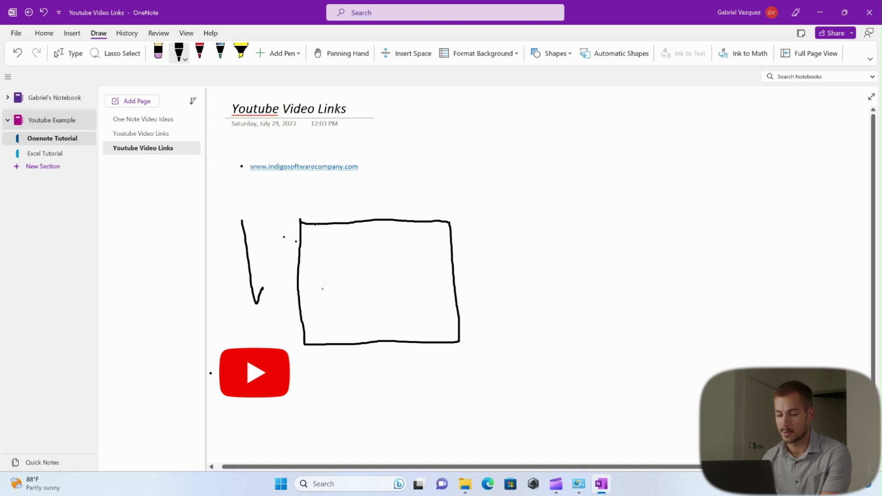
pyautogui.moveTo(314, 345)
pyautogui.mouseDown()
pyautogui.moveTo(312, 291)
pyautogui.moveTo(361, 272)
pyautogui.moveTo(367, 337)
pyautogui.mouseUp()
pyautogui.press('Escape')
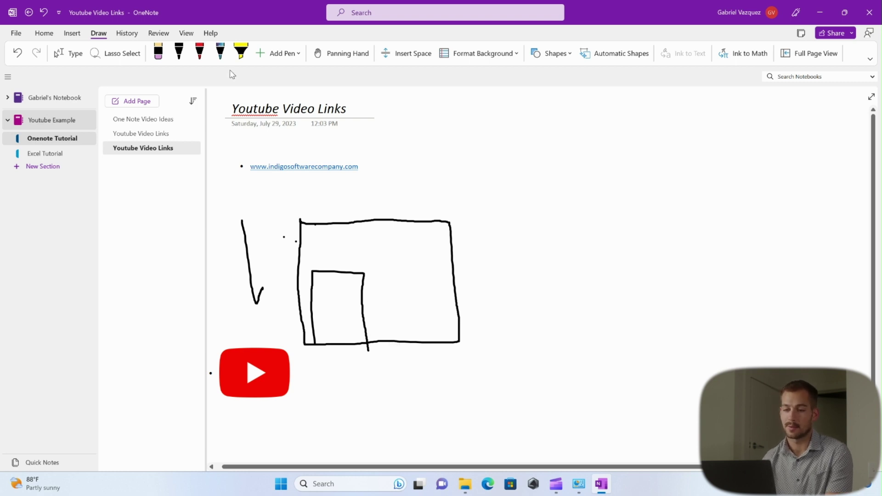
# - Bring up the search results for "link" across all notebooks
pyautogui.hscroll(-1, 230, 72)
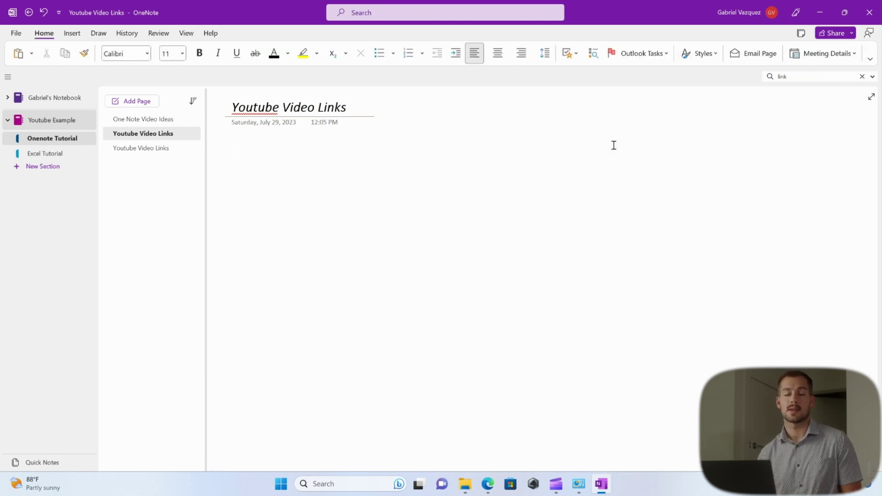
pyautogui.click(811, 77)
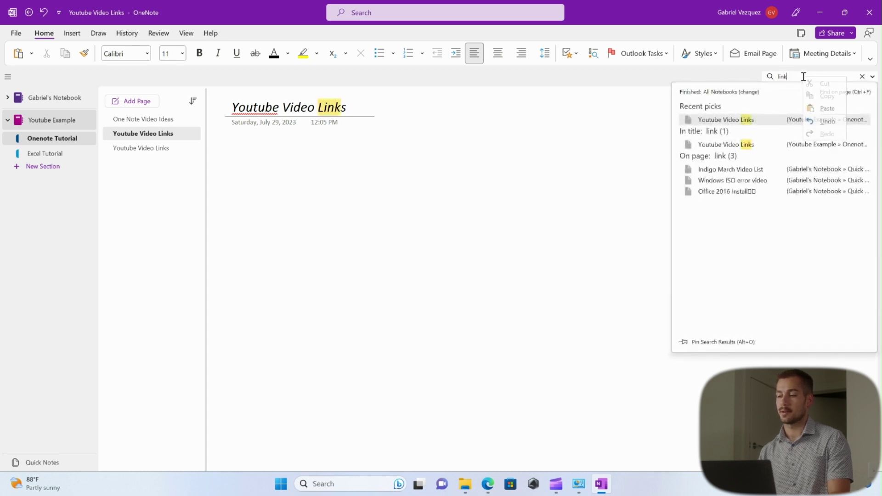
pyautogui.rightClick(789, 77)
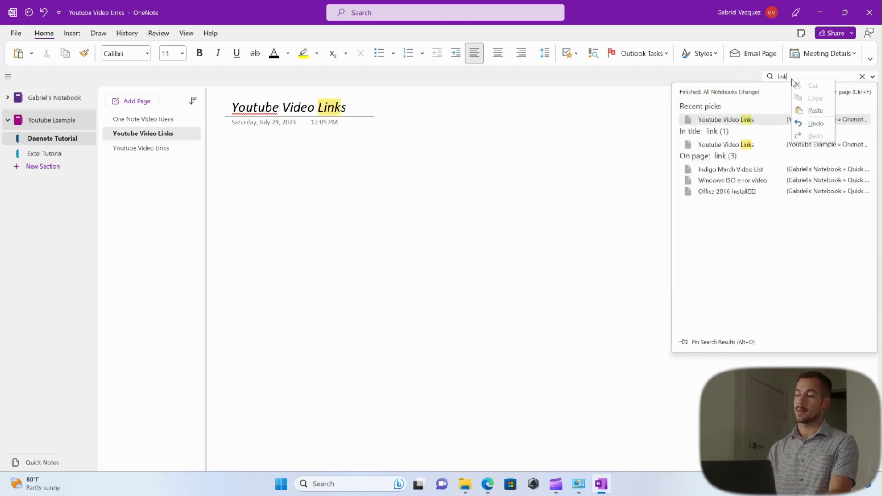